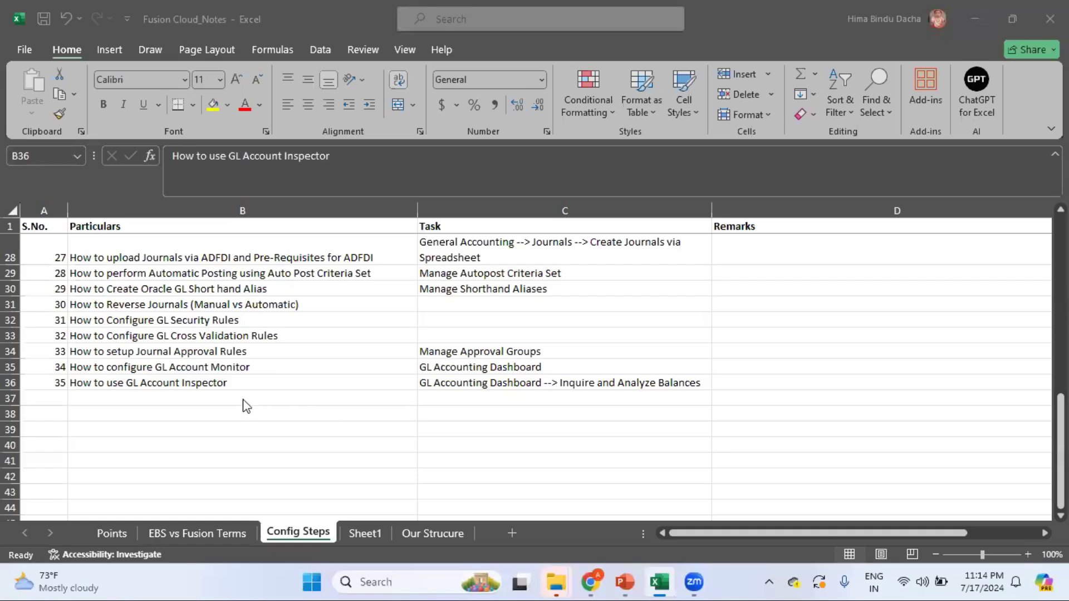
- Review the GL Account Inspector task path in the training guide, then return to Oracle Fusion
{"action": "left_click", "coordinate": [226, 390]}
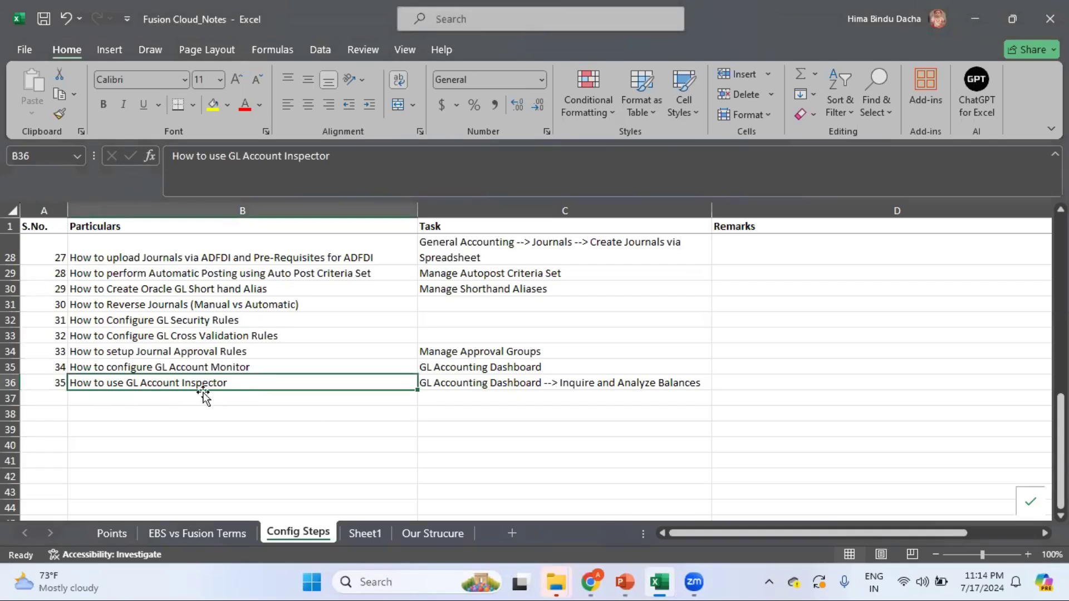
{"action": "left_click", "coordinate": [484, 384]}
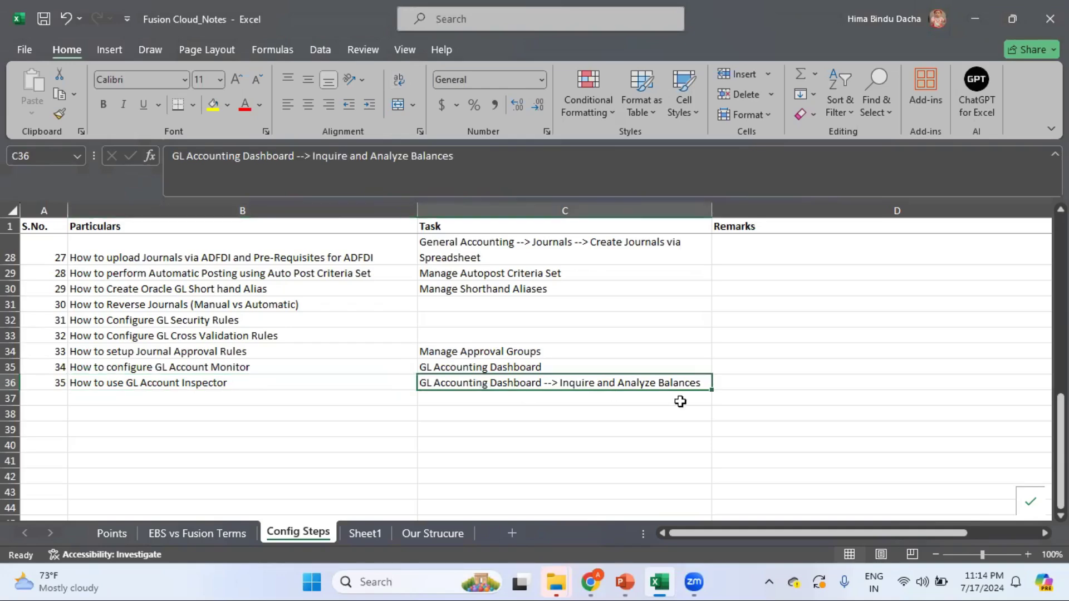
{"action": "mouse_move", "coordinate": [591, 582]}
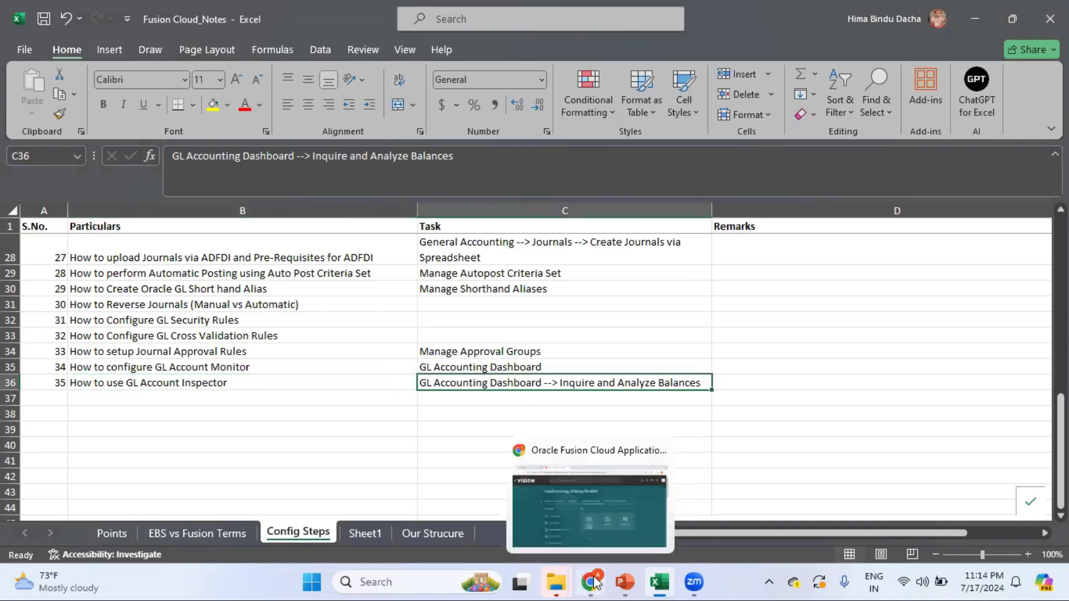
{"action": "left_click", "coordinate": [619, 524]}
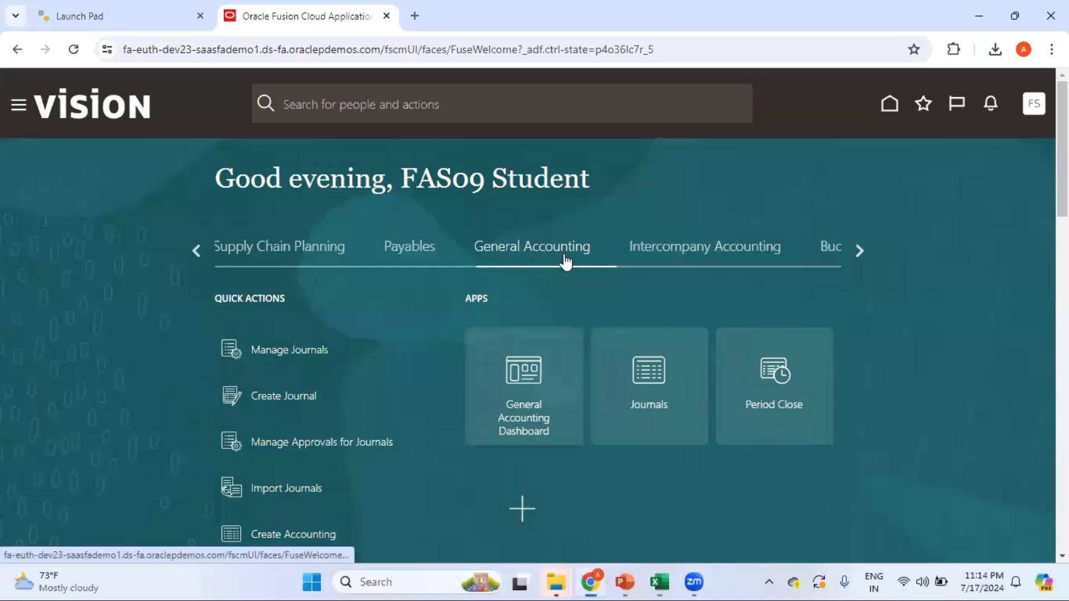
- Open Inquire and Analyze Balances from the General Accounting Dashboard task list
{"action": "left_click", "coordinate": [530, 418]}
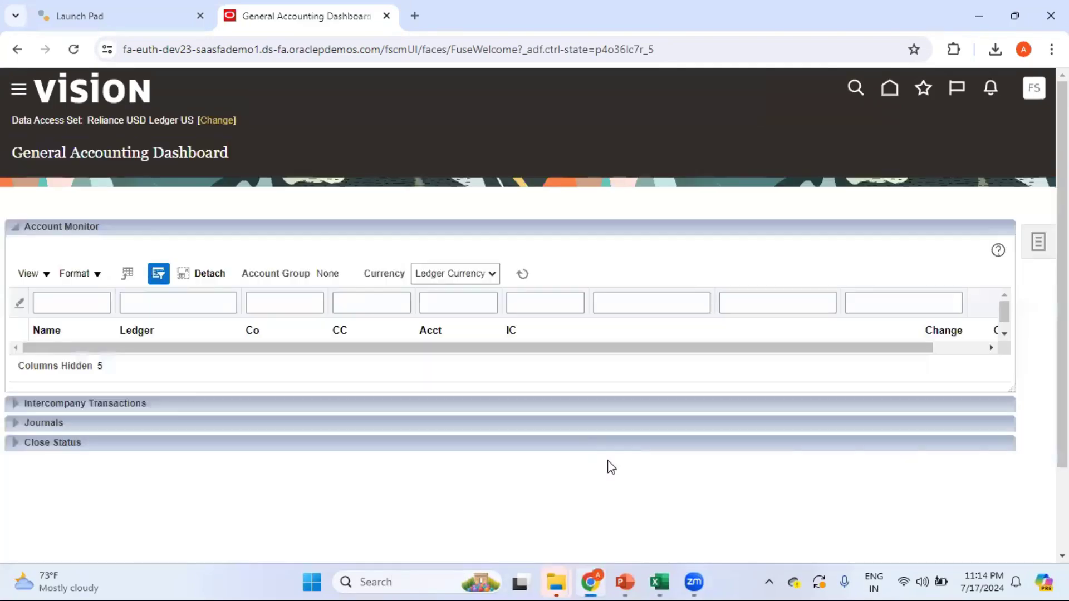
{"action": "left_click", "coordinate": [1038, 245]}
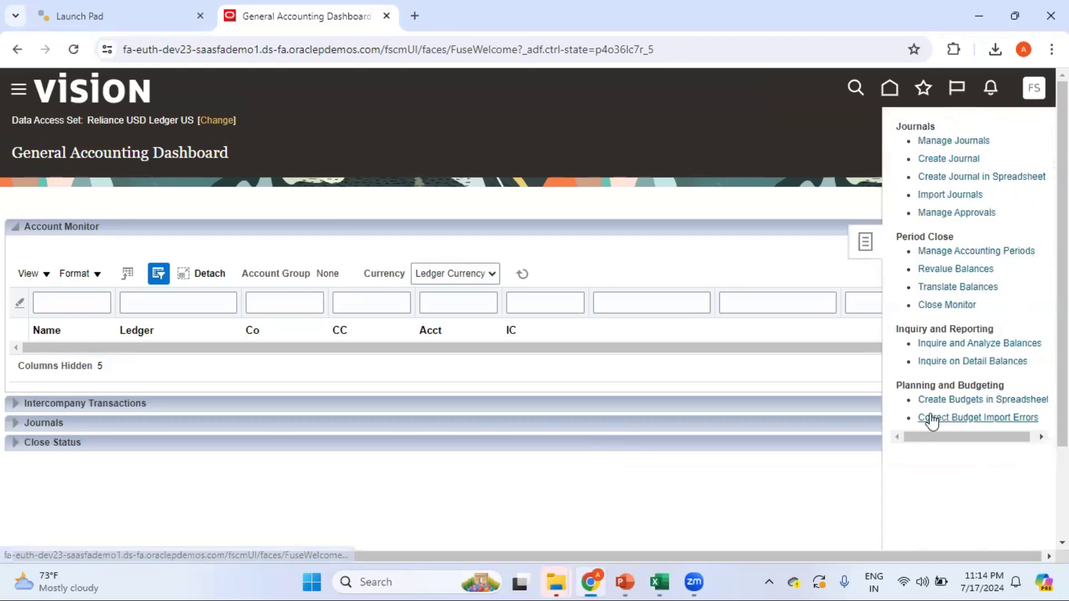
{"action": "left_click", "coordinate": [993, 342]}
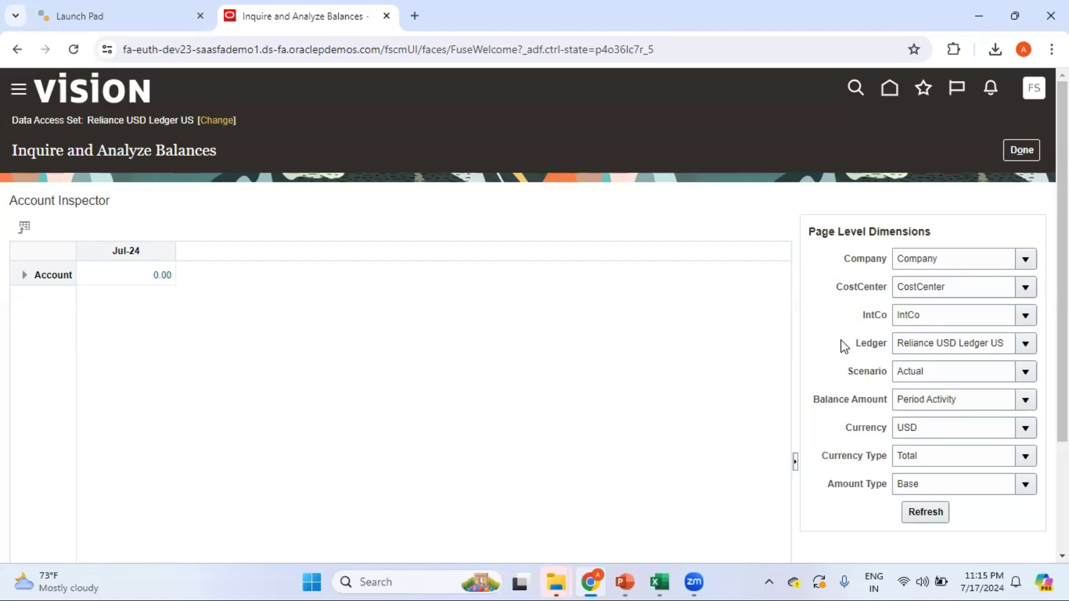
{"action": "mouse_move", "coordinate": [624, 581]}
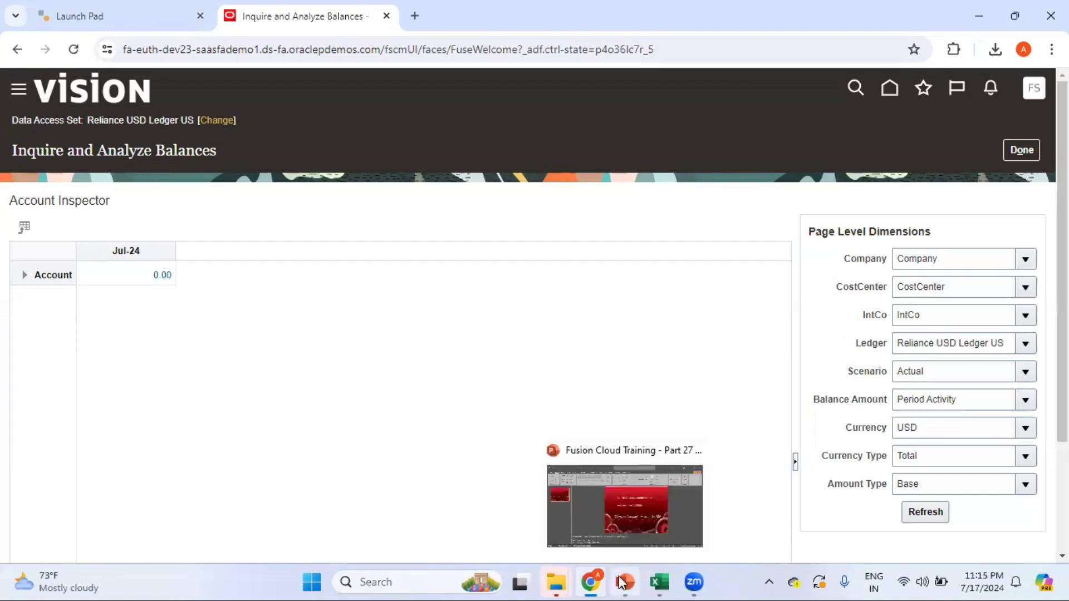
{"action": "left_click", "coordinate": [646, 502]}
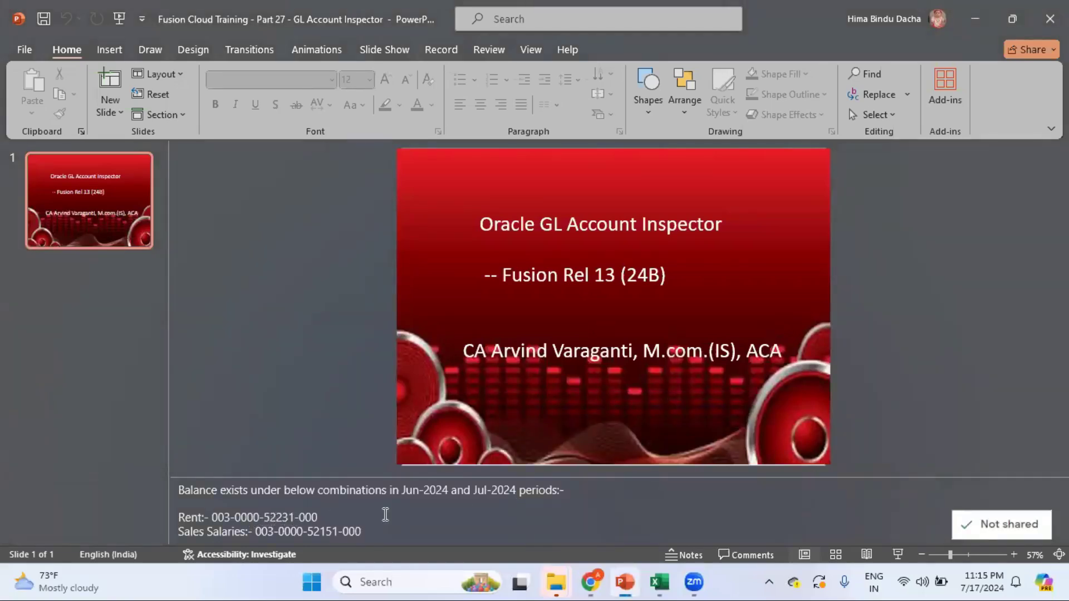
{"action": "key", "text": "alt+Tab"}
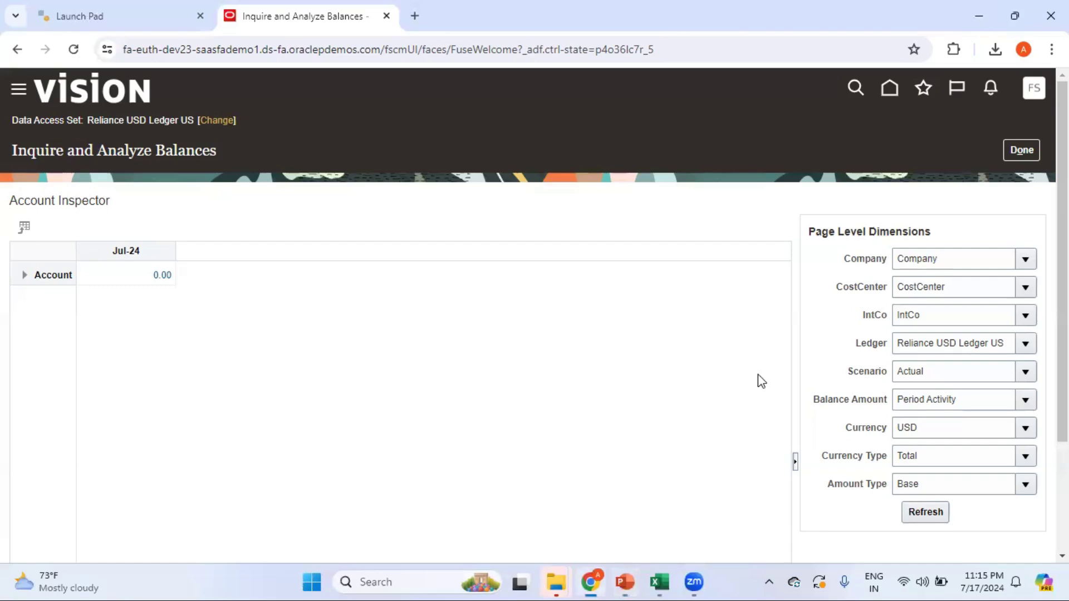
- Search all Company values with Equal to, select 003, and refresh the balances
{"action": "left_click", "coordinate": [1025, 261]}
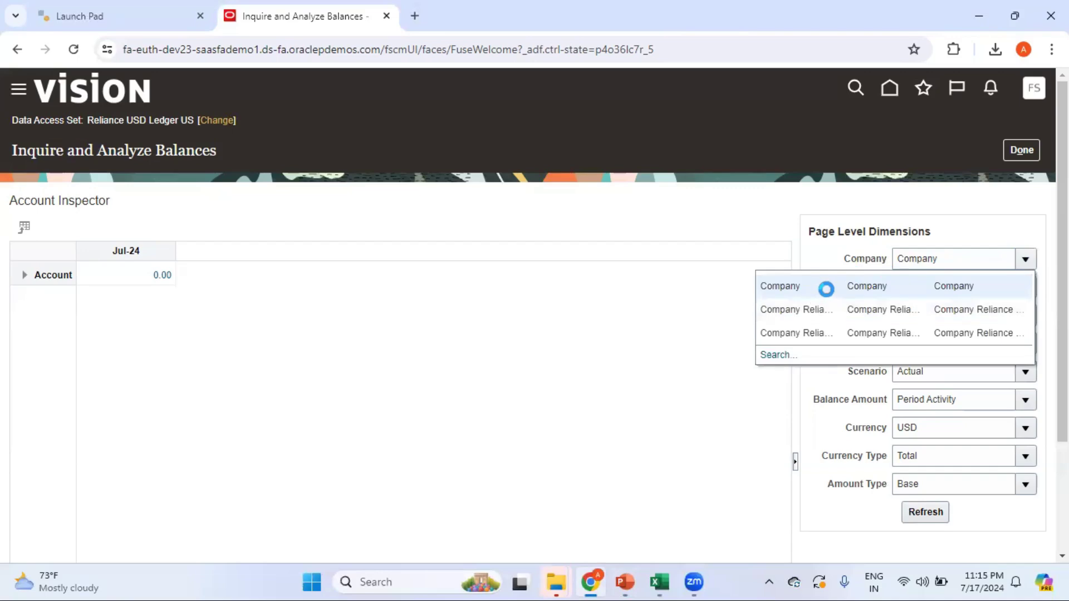
{"action": "left_click", "coordinate": [777, 355]}
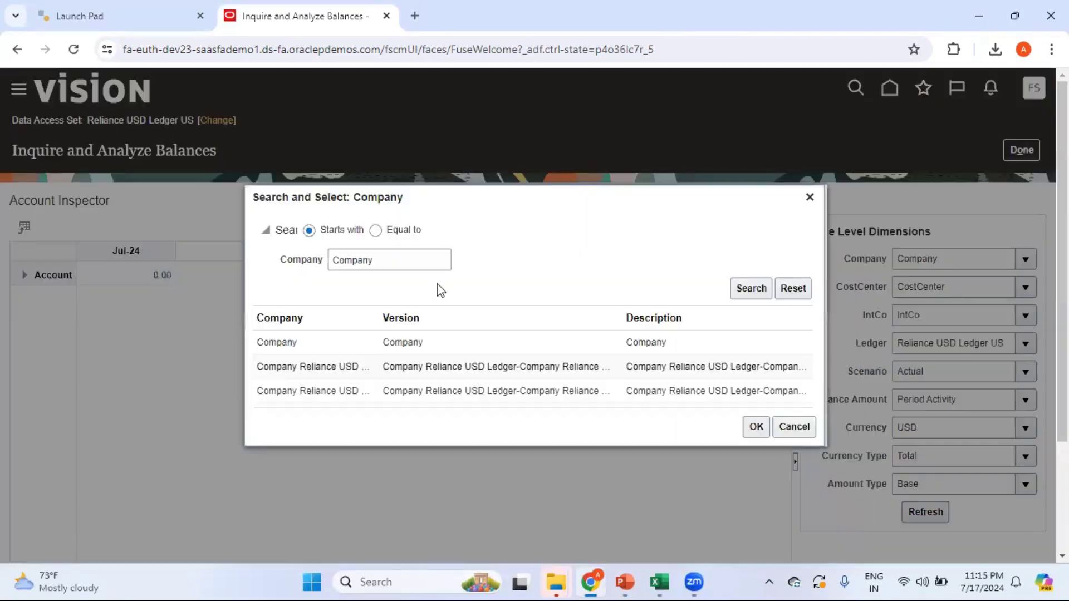
{"action": "double_click", "coordinate": [393, 262]}
{"action": "key", "text": "BackSpace"}
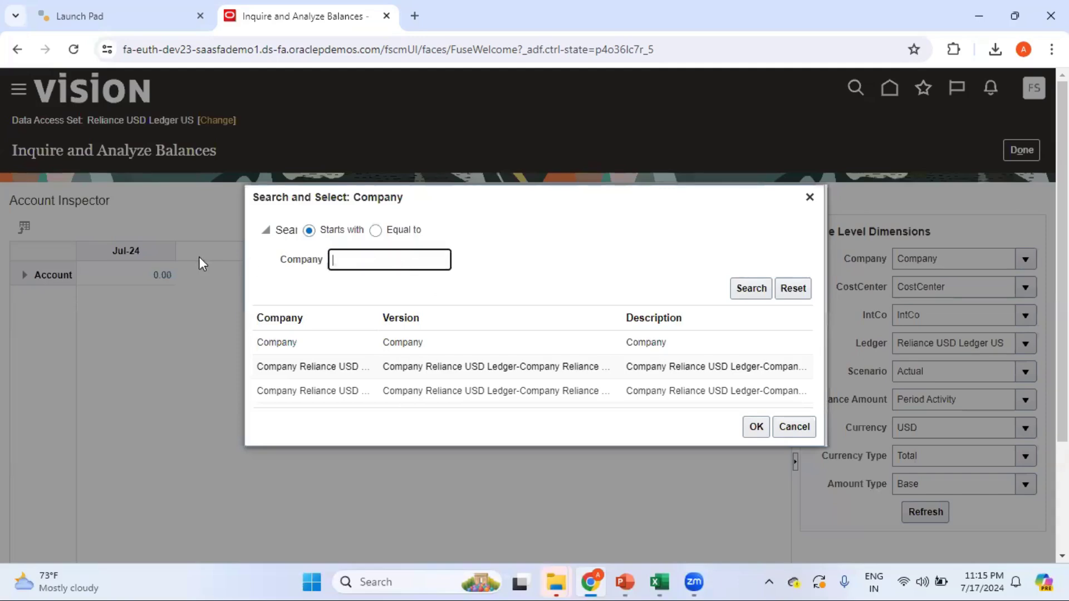
{"action": "left_click", "coordinate": [375, 231]}
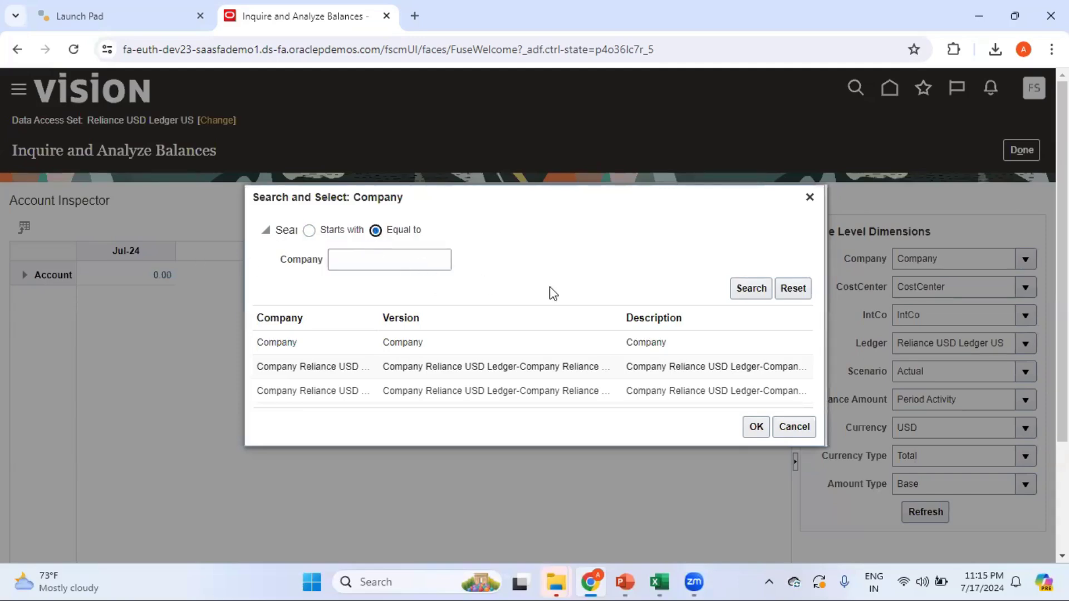
{"action": "left_click", "coordinate": [743, 290]}
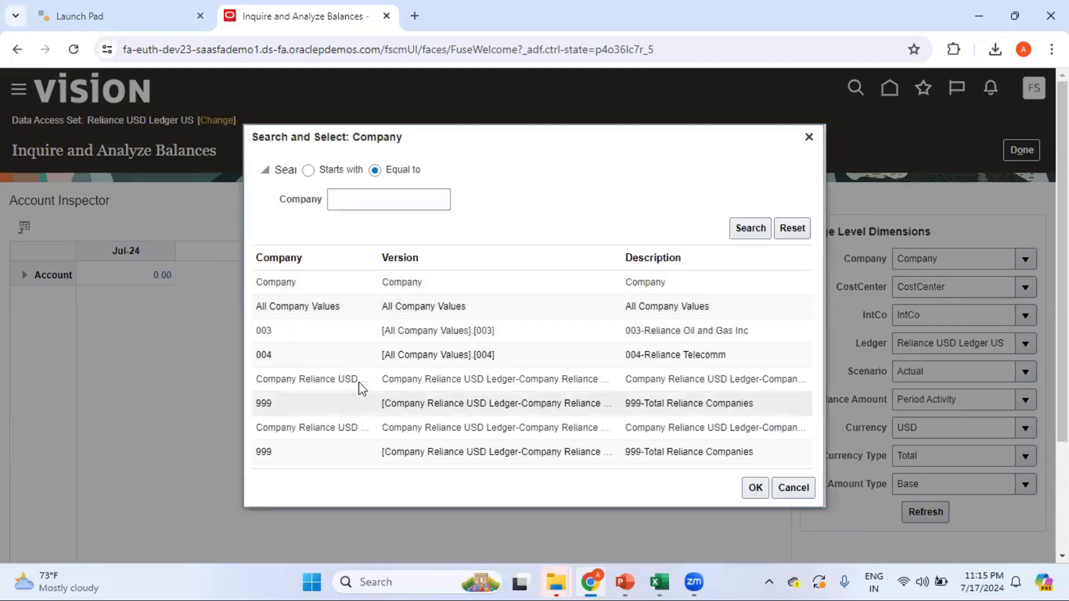
{"action": "left_click", "coordinate": [755, 488]}
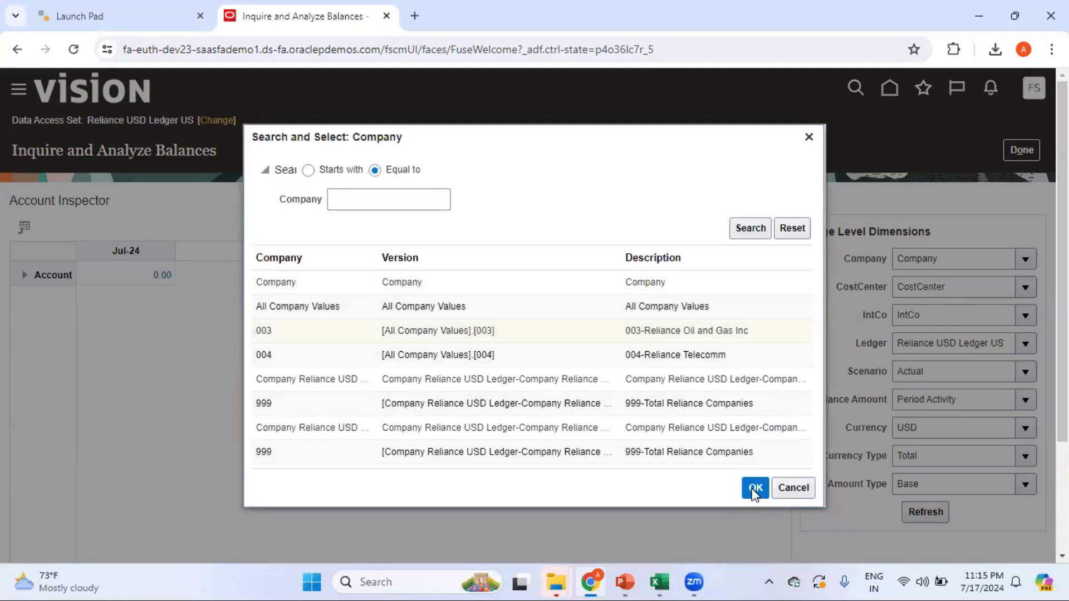
{"action": "left_click", "coordinate": [934, 515]}
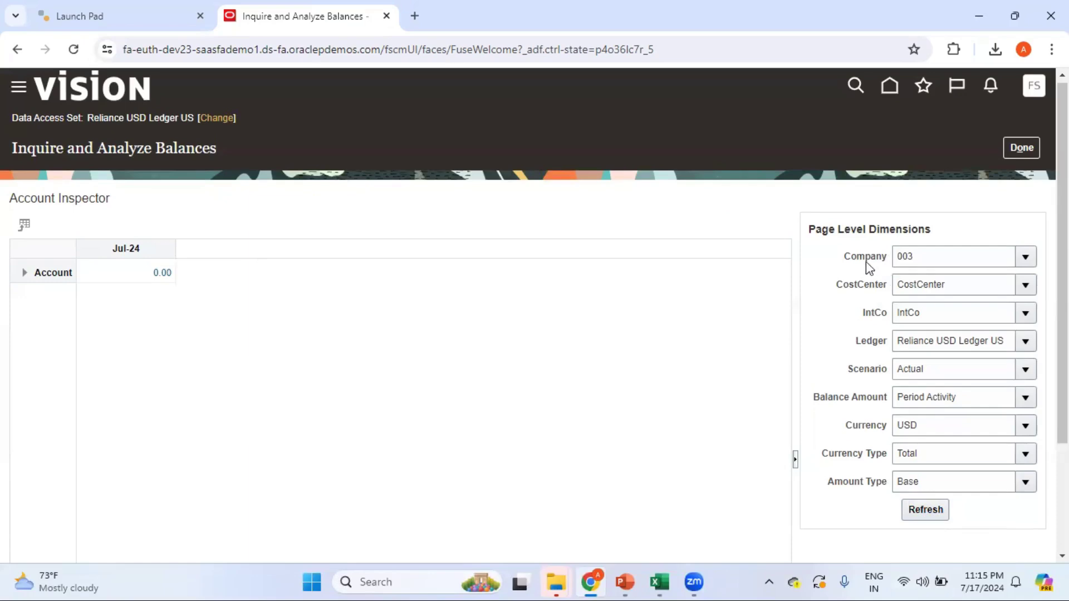
- Pivot Company into the grid rows and move Account into Page Level Dimensions
{"action": "left_click_drag", "start_coordinate": [866, 262], "coordinate": [12, 291]}
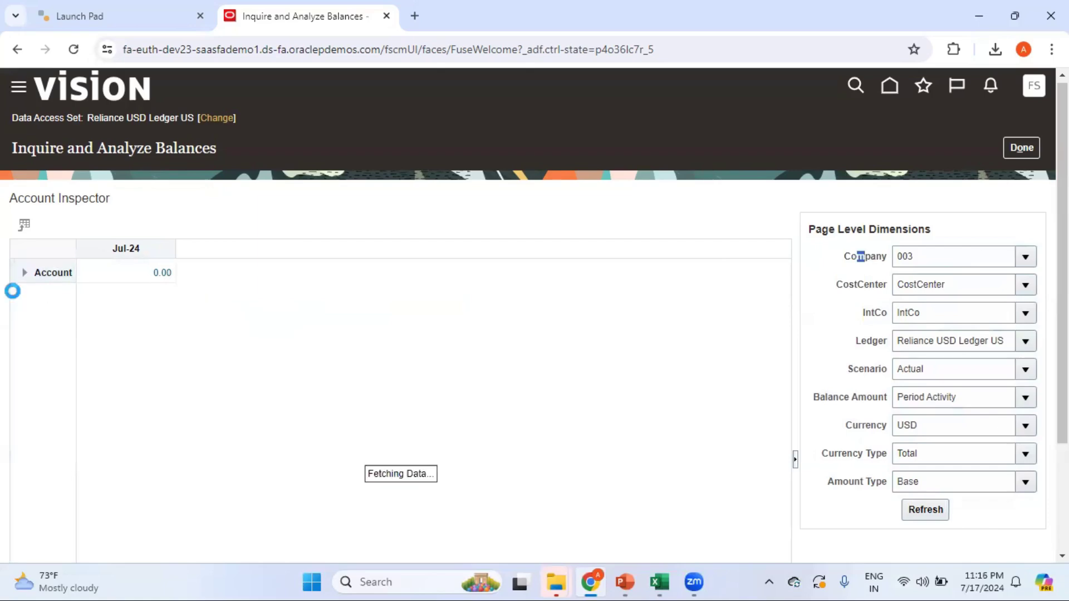
{"action": "scroll", "coordinate": [155, 291], "scroll_direction": "down", "scroll_amount": 3}
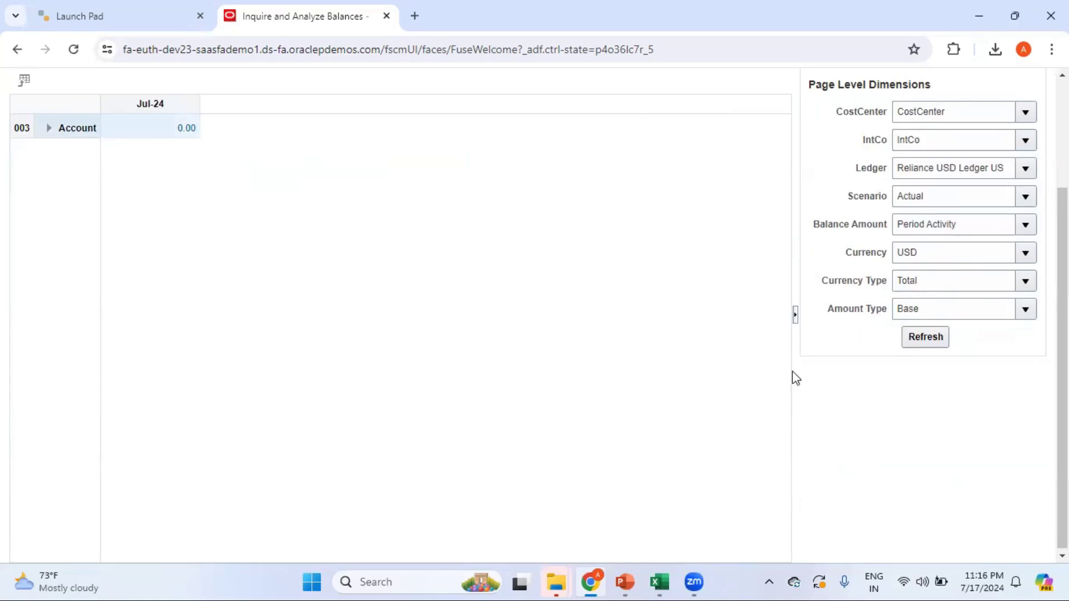
{"action": "scroll", "coordinate": [945, 384], "scroll_direction": "up", "scroll_amount": 3}
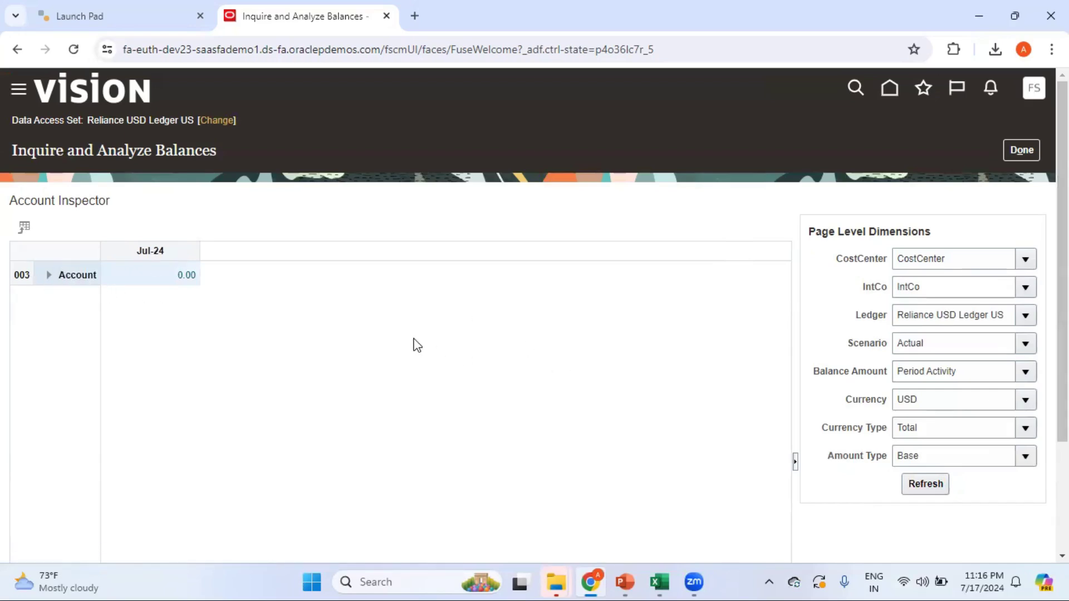
{"action": "left_click_drag", "start_coordinate": [50, 258], "coordinate": [877, 403]}
{"action": "scroll", "coordinate": [879, 402], "scroll_direction": "down", "scroll_amount": 3}
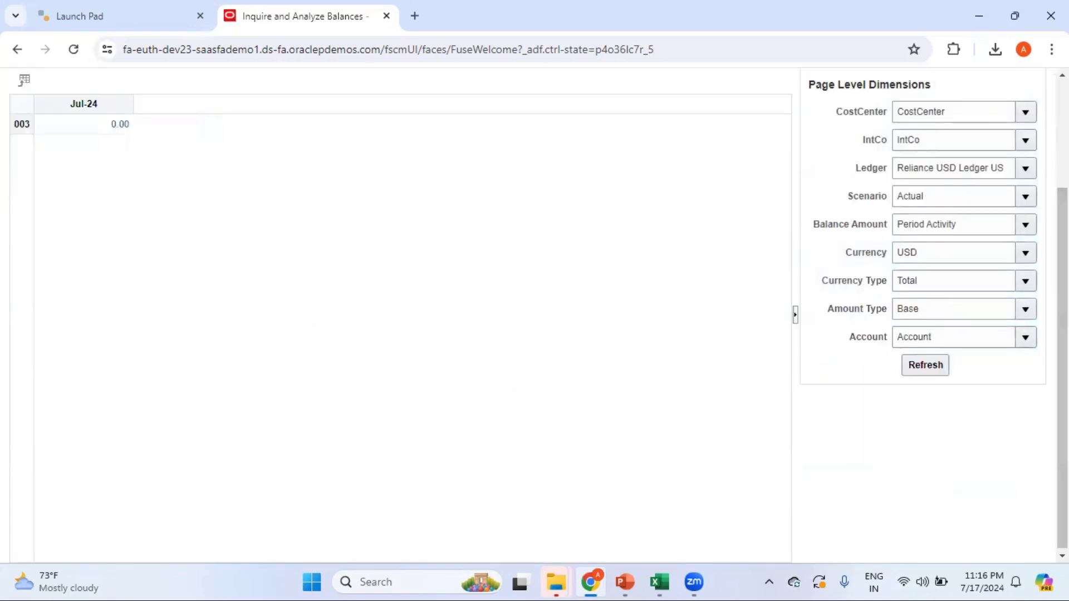
{"action": "scroll", "coordinate": [1009, 438], "scroll_direction": "up", "scroll_amount": 3}
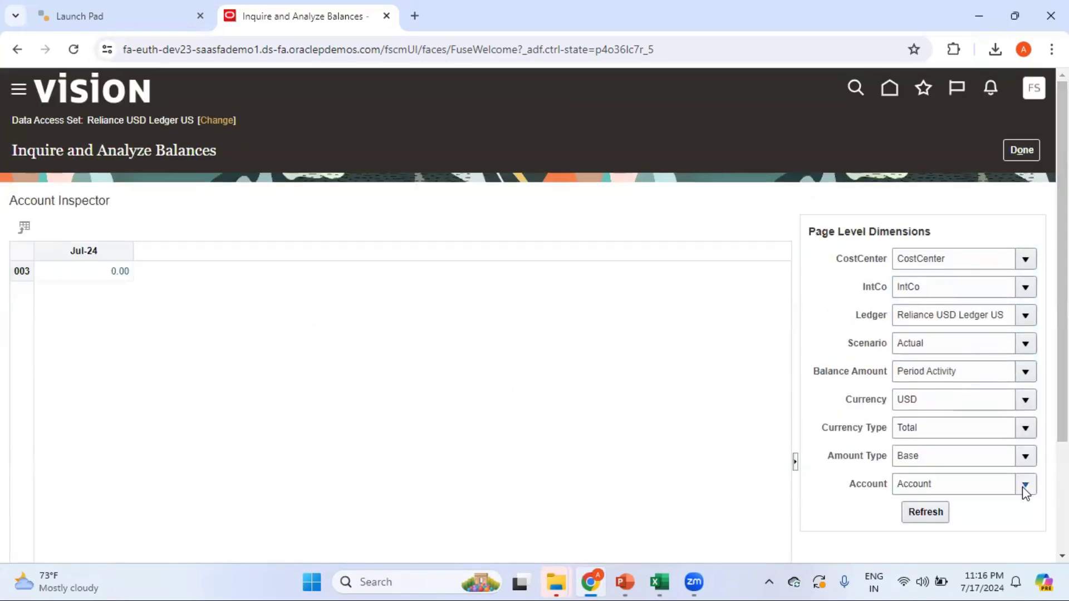
{"action": "key", "text": "alt+Tab"}
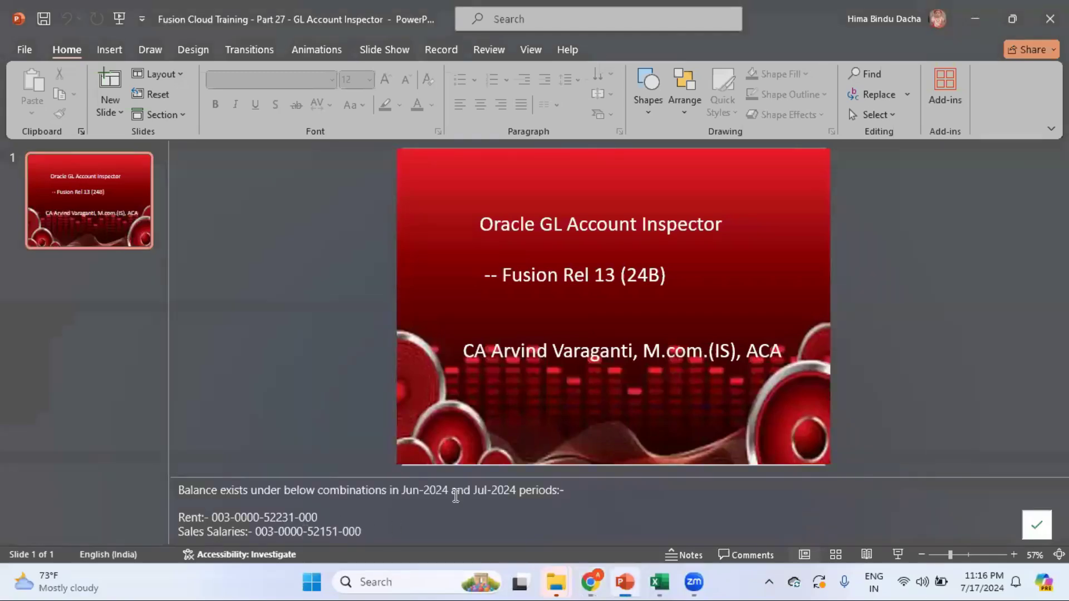
{"action": "key", "text": "alt+Tab"}
- Search for account 52231 (Rent- Buildings), select it, and refresh to show 15,000.00 for Jul-24
{"action": "left_click", "coordinate": [1025, 484]}
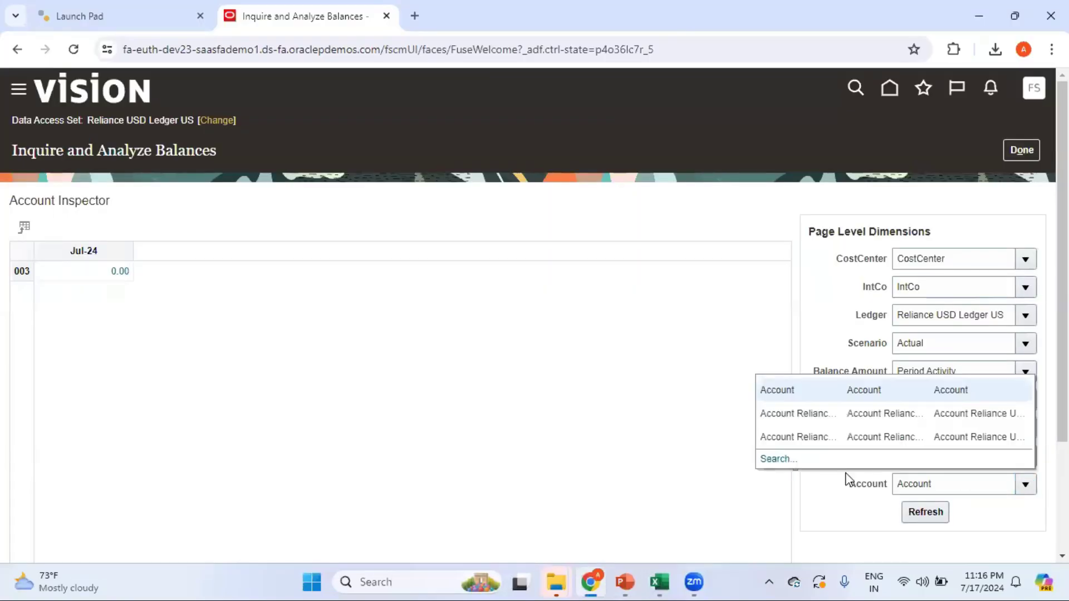
{"action": "left_click", "coordinate": [786, 459]}
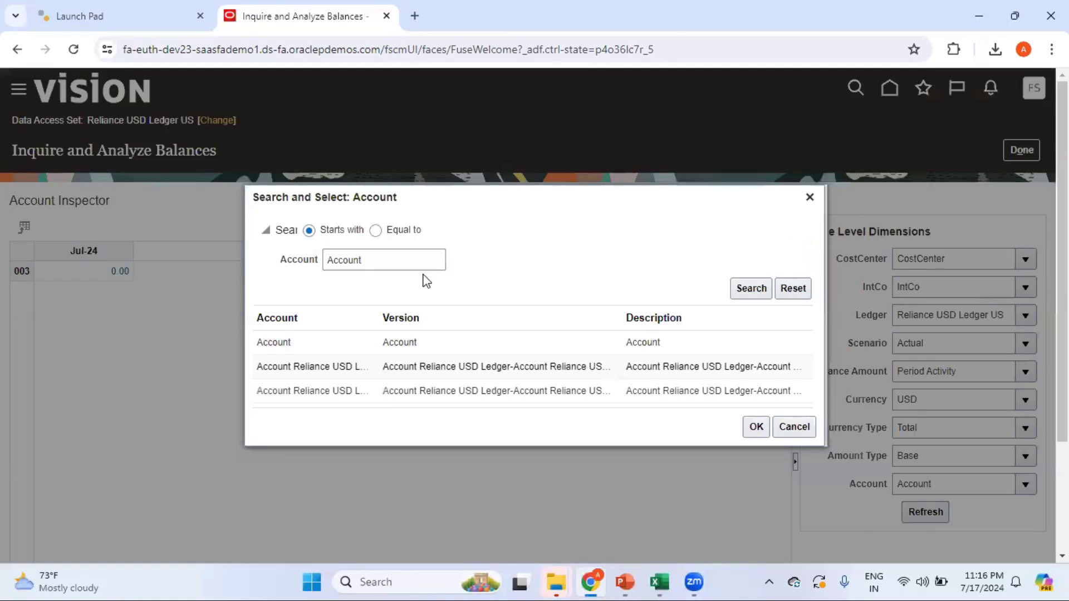
{"action": "double_click", "coordinate": [356, 260]}
{"action": "type", "text": "52231"}
{"action": "left_click", "coordinate": [749, 288]}
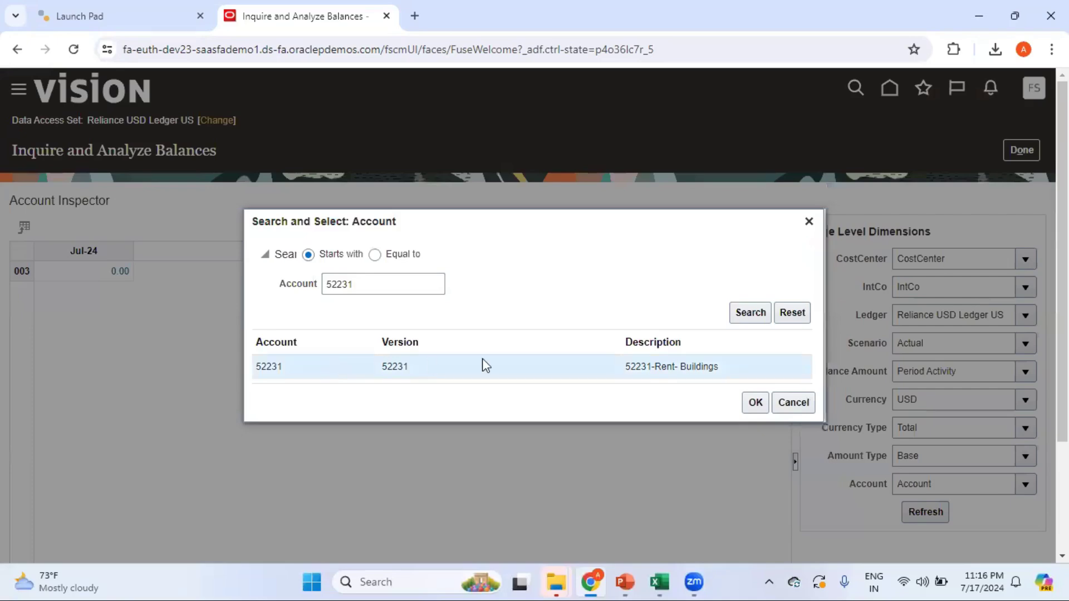
{"action": "left_click", "coordinate": [754, 403]}
{"action": "left_click", "coordinate": [930, 512]}
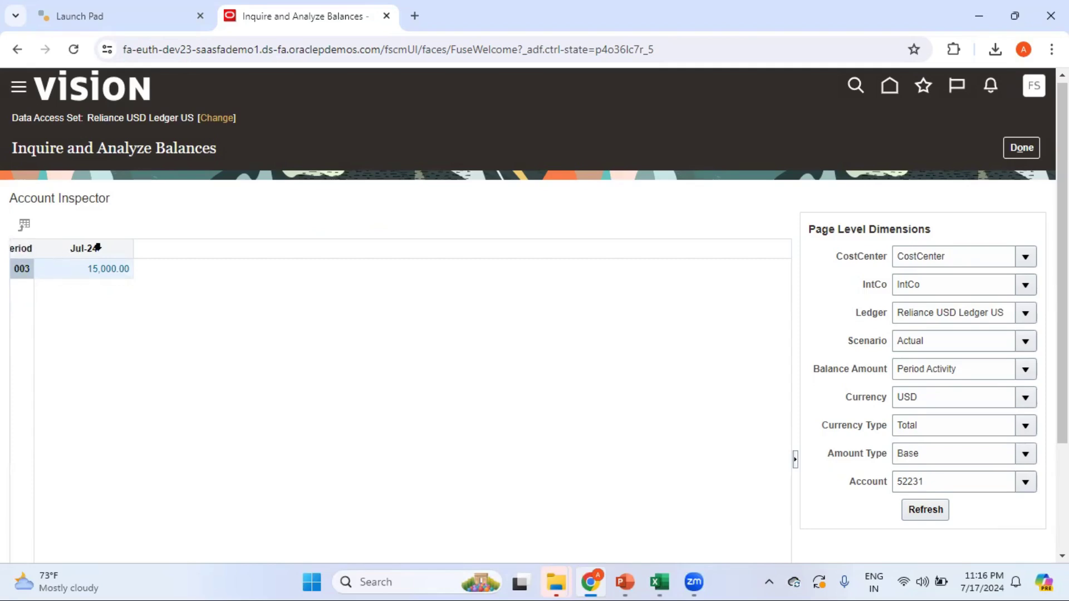
- Drill from the 15,000.00 Jul-24 balance through detail balances to the Test Rent Jrl journal line
{"action": "left_click", "coordinate": [117, 269]}
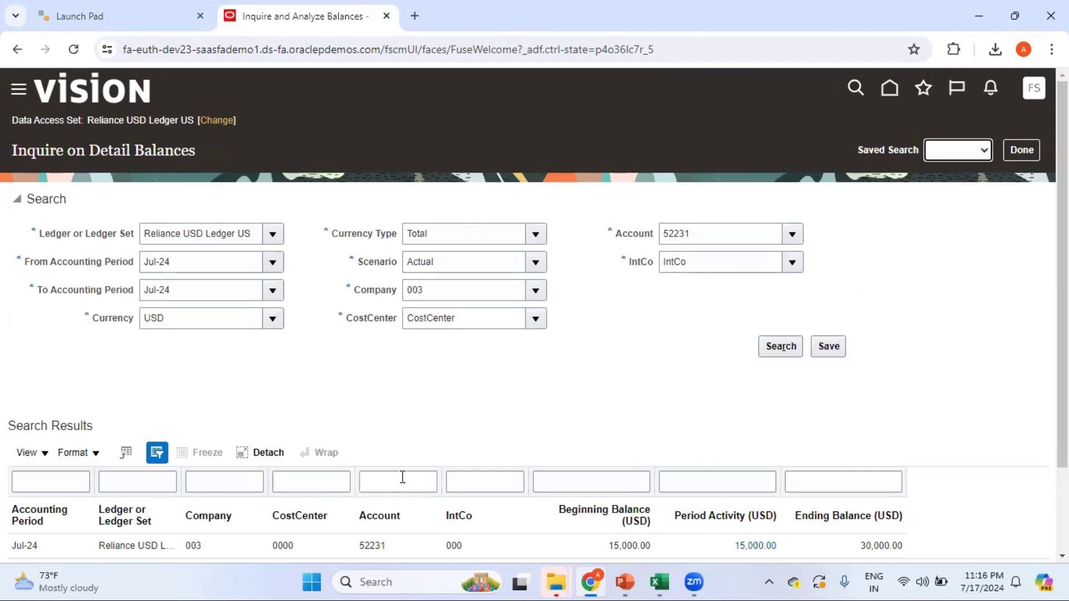
{"action": "scroll", "coordinate": [534, 312], "scroll_direction": "down", "scroll_amount": 2}
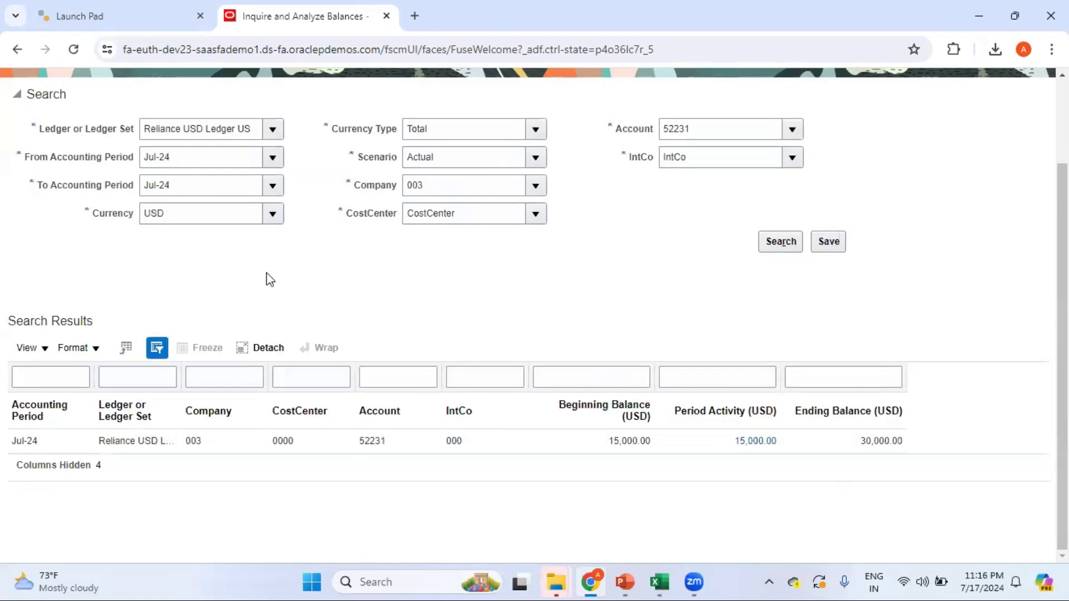
{"action": "left_click", "coordinate": [769, 441]}
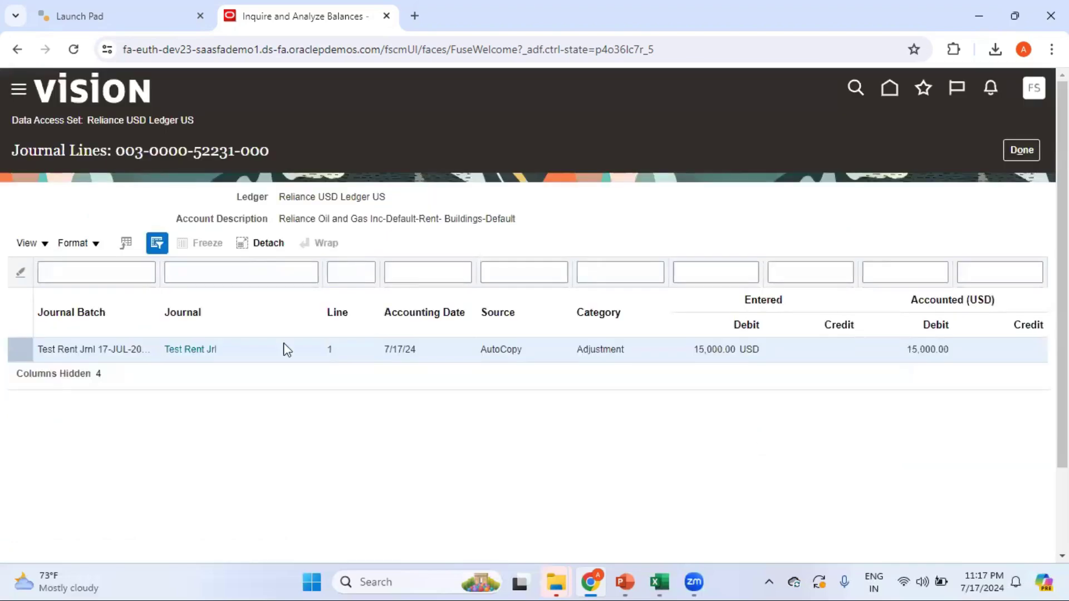
{"action": "left_click", "coordinate": [209, 352]}
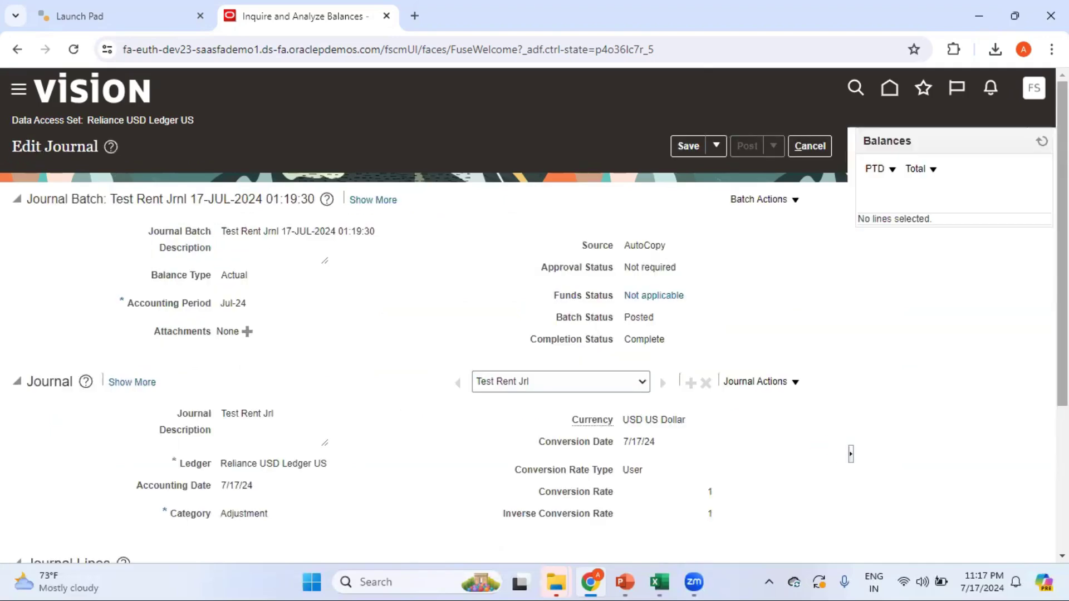
{"action": "scroll", "coordinate": [535, 311], "scroll_direction": "down", "scroll_amount": 4}
{"action": "scroll", "coordinate": [935, 242], "scroll_direction": "up", "scroll_amount": 4}
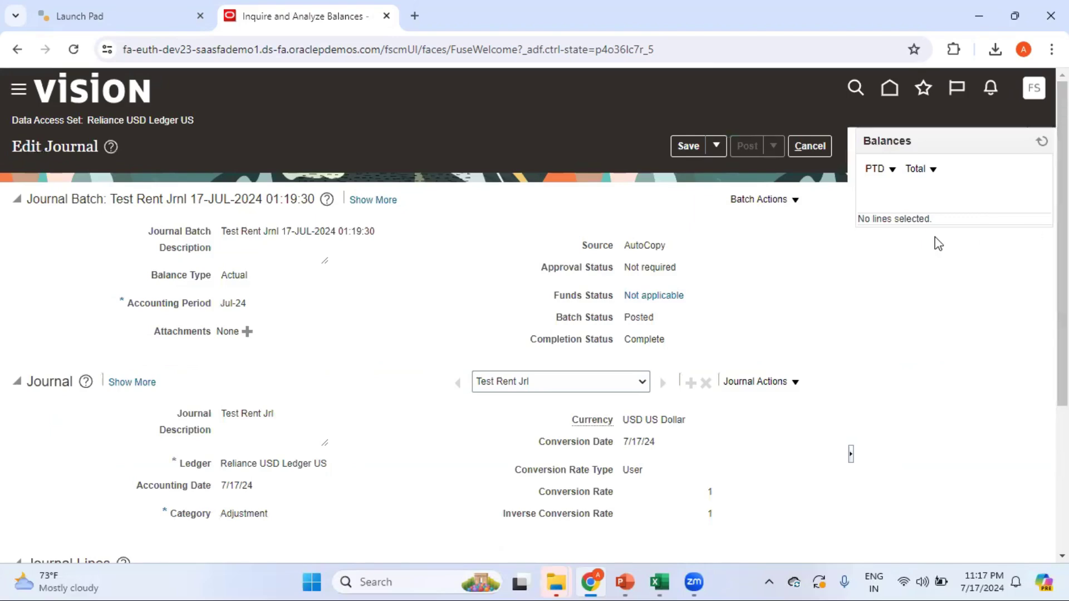
{"action": "scroll", "coordinate": [863, 195], "scroll_direction": "down", "scroll_amount": 4}
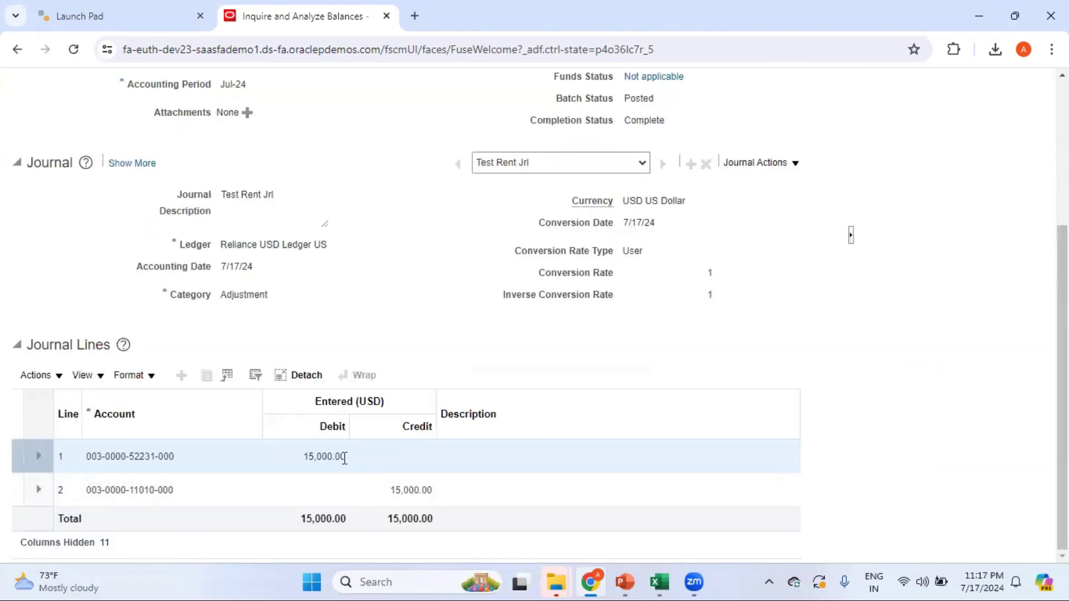
{"action": "scroll", "coordinate": [827, 124], "scroll_direction": "up", "scroll_amount": 4}
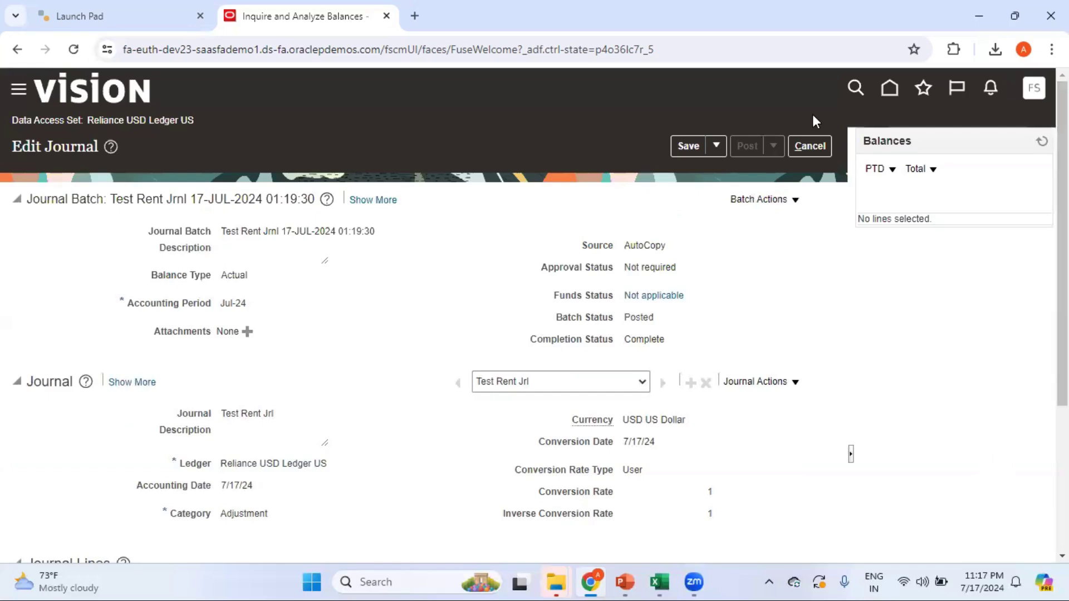
{"action": "left_click", "coordinate": [811, 146]}
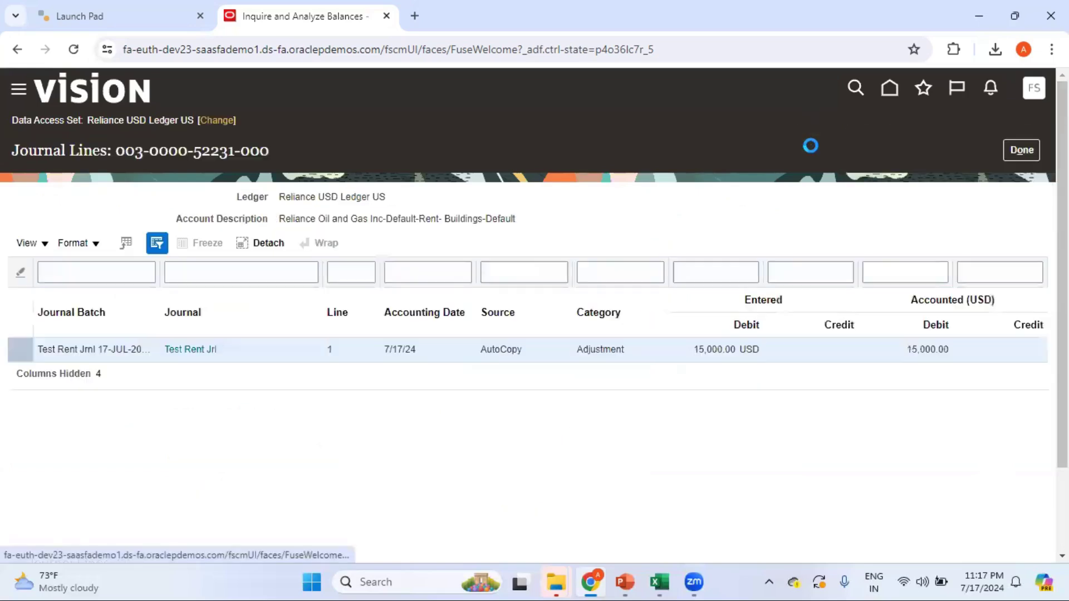
- Close Journal Lines and then Inquire on Detail Balances to reach the Account Inspector grid
{"action": "left_click", "coordinate": [1027, 153]}
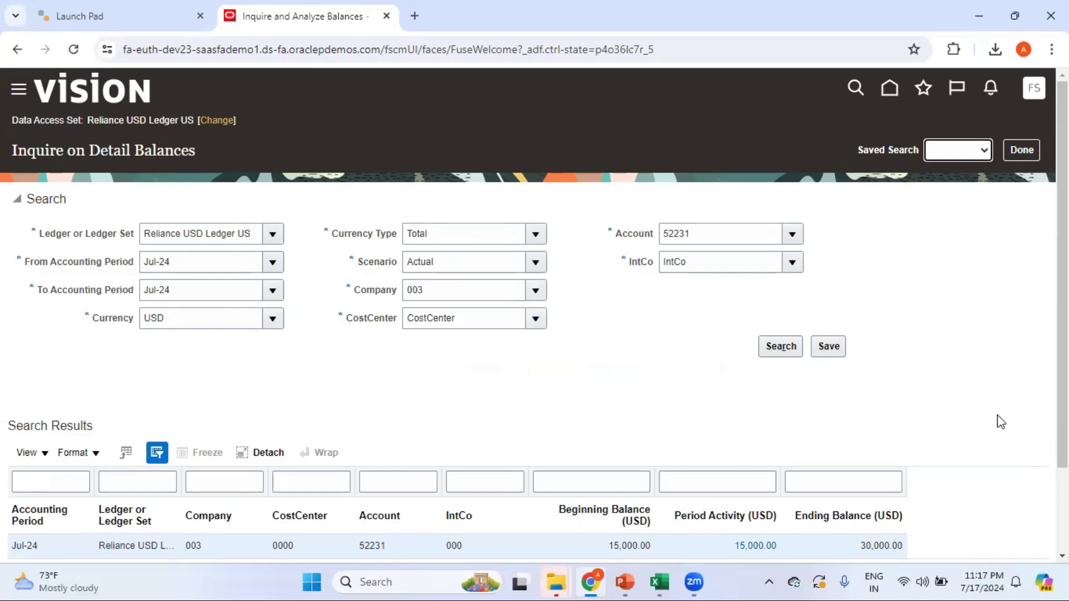
{"action": "left_click", "coordinate": [1027, 158]}
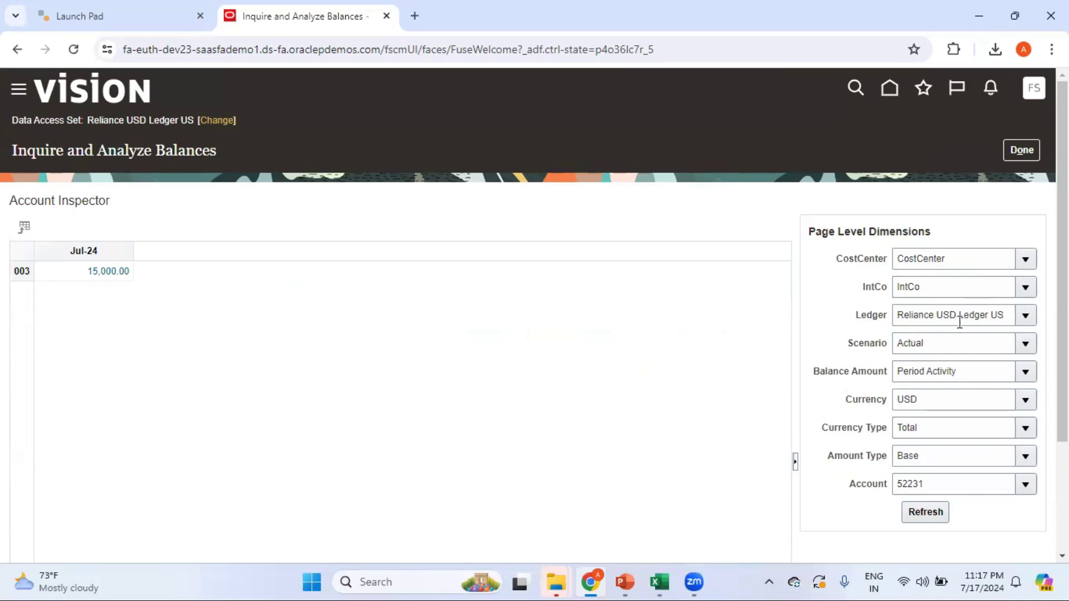
- List all available ledgers and cancel, leaving the ledger unchanged
{"action": "left_click", "coordinate": [1025, 316]}
{"action": "left_click", "coordinate": [779, 363]}
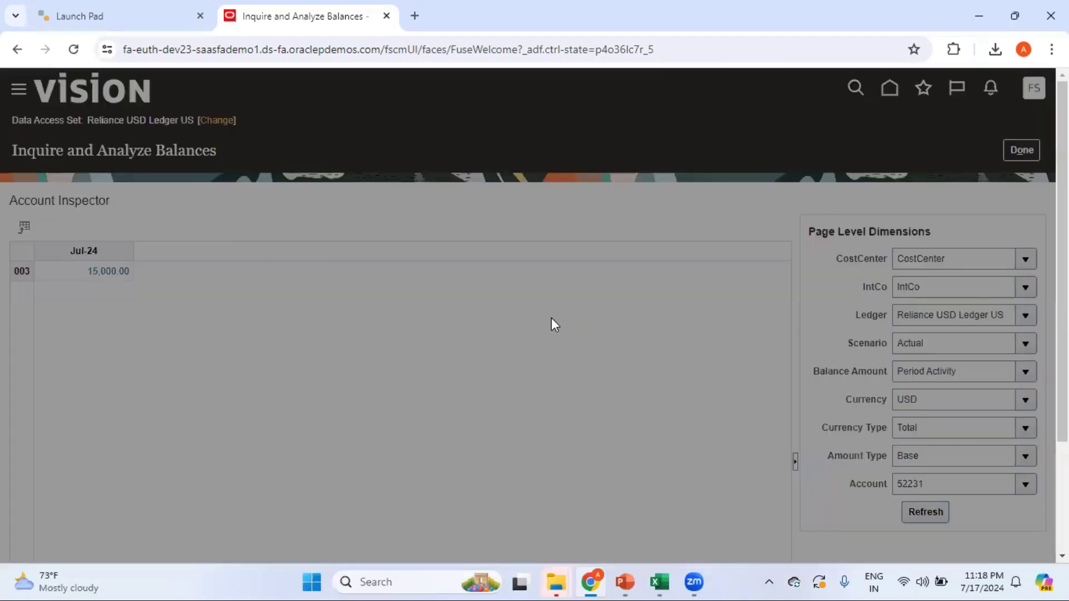
{"action": "key", "text": "BackSpace"}
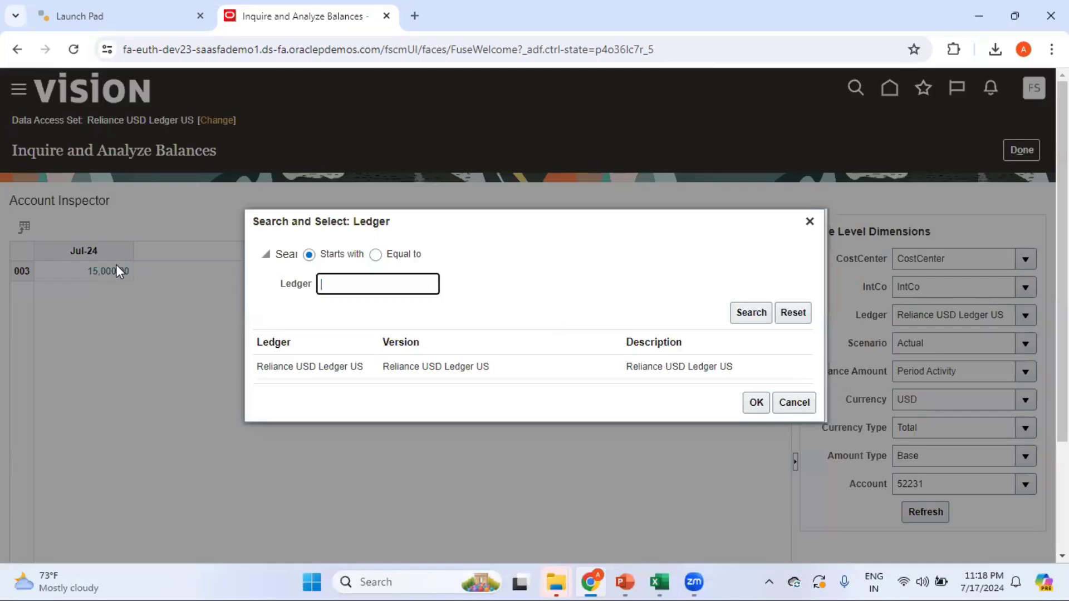
{"action": "left_click", "coordinate": [748, 315]}
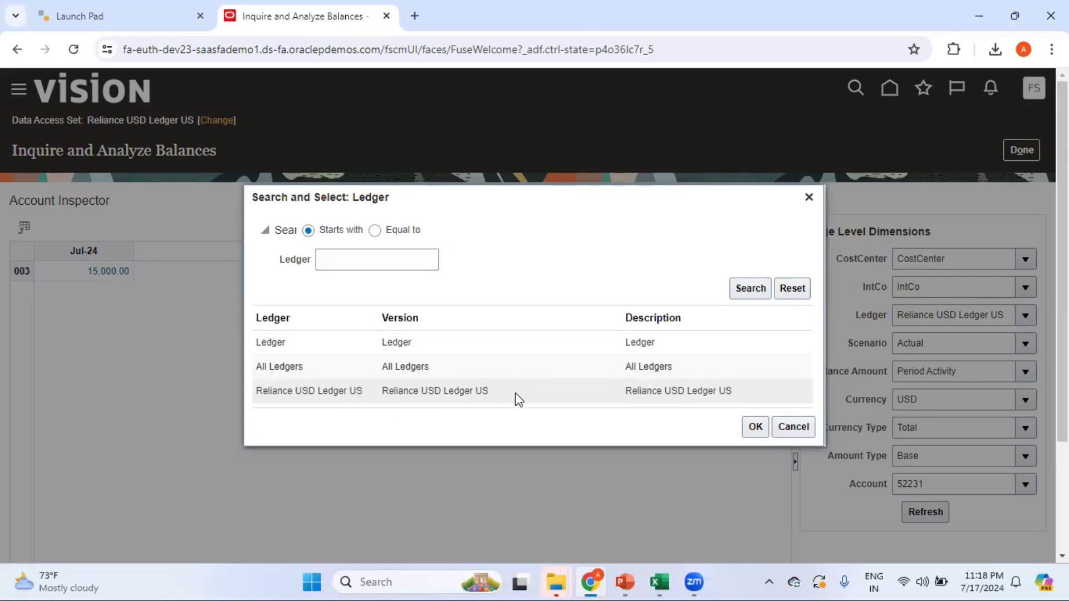
{"action": "left_click", "coordinate": [793, 426]}
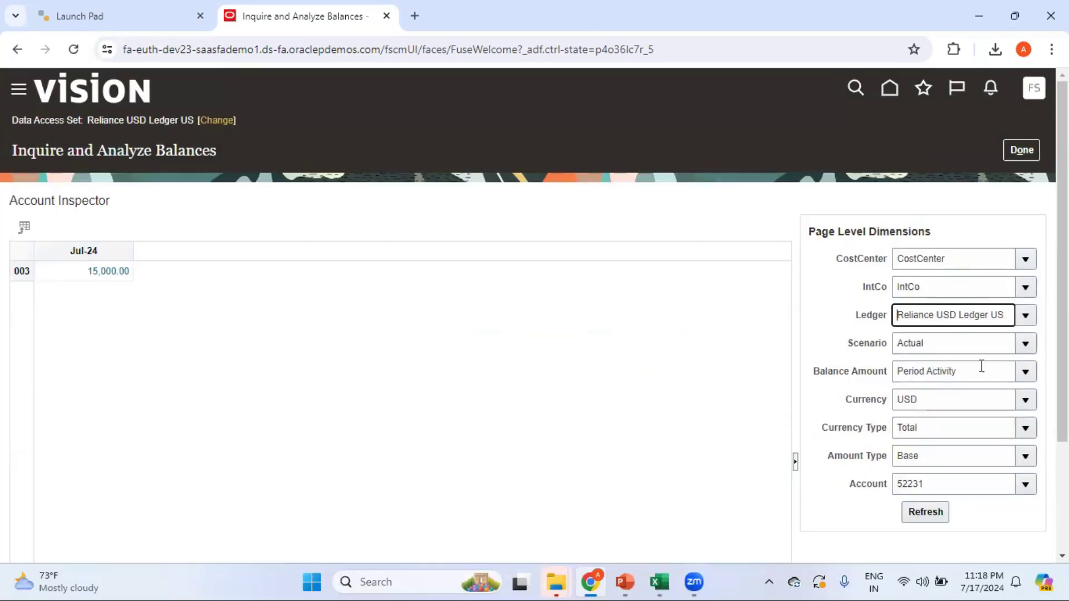
- Switch Scenario to Budget and refresh, which leaves company 003's Jul-24 balance blank
{"action": "left_click", "coordinate": [1026, 348]}
{"action": "left_click", "coordinate": [775, 394]}
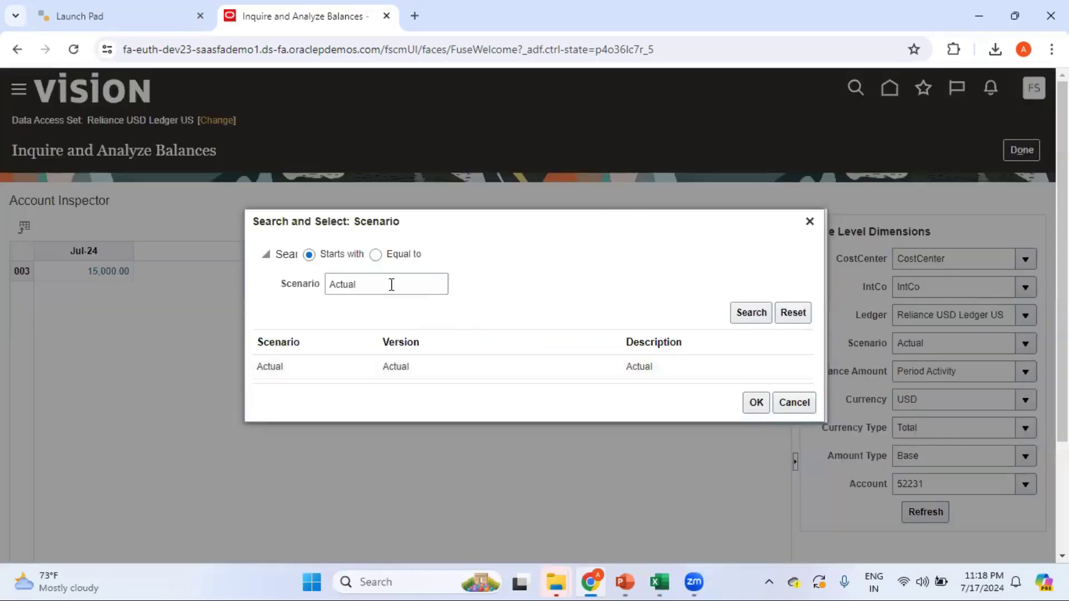
{"action": "left_click_drag", "start_coordinate": [392, 284], "coordinate": [175, 265]}
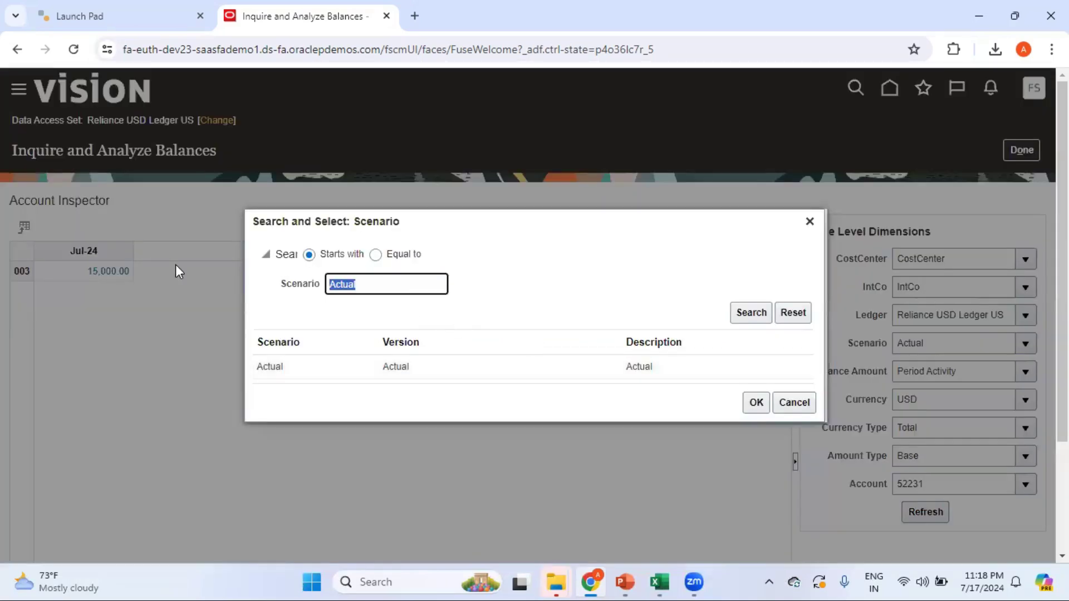
{"action": "key", "text": "BackSpace"}
{"action": "left_click", "coordinate": [753, 313]}
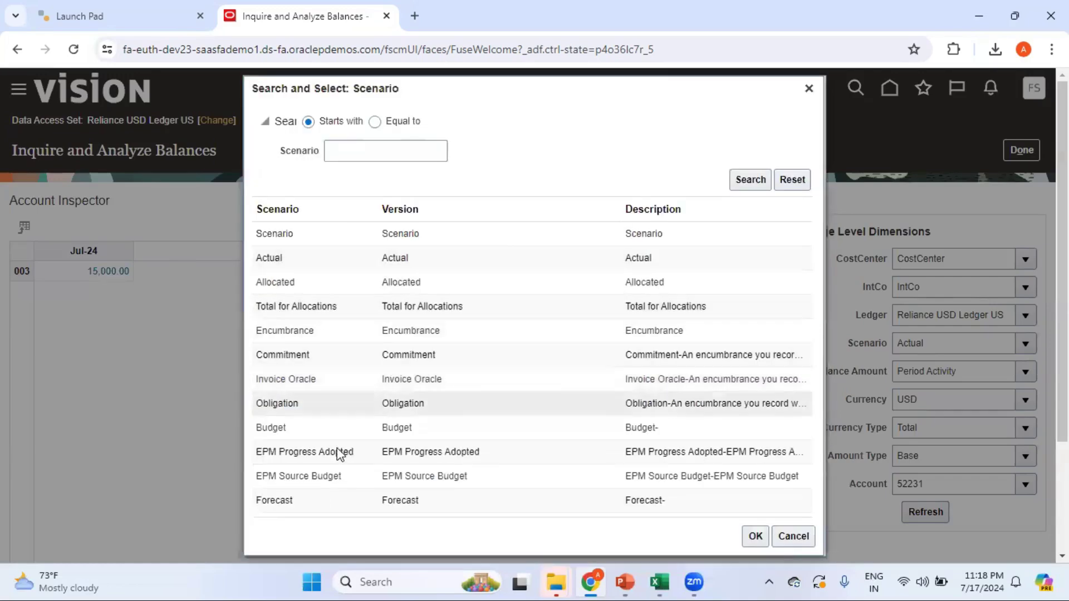
{"action": "left_click", "coordinate": [320, 428]}
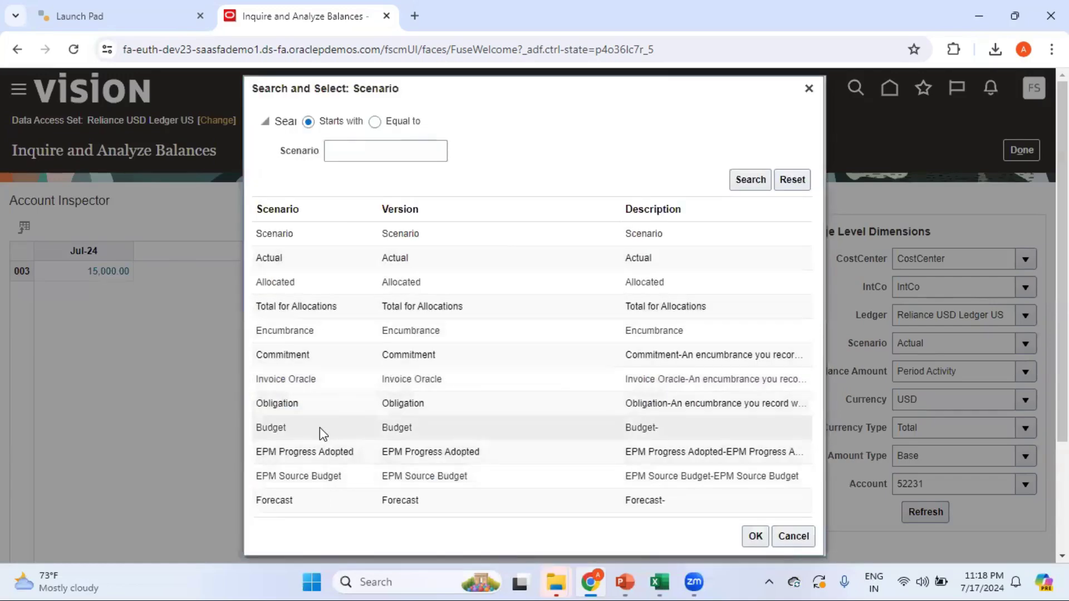
{"action": "left_click", "coordinate": [755, 536]}
{"action": "left_click", "coordinate": [933, 515]}
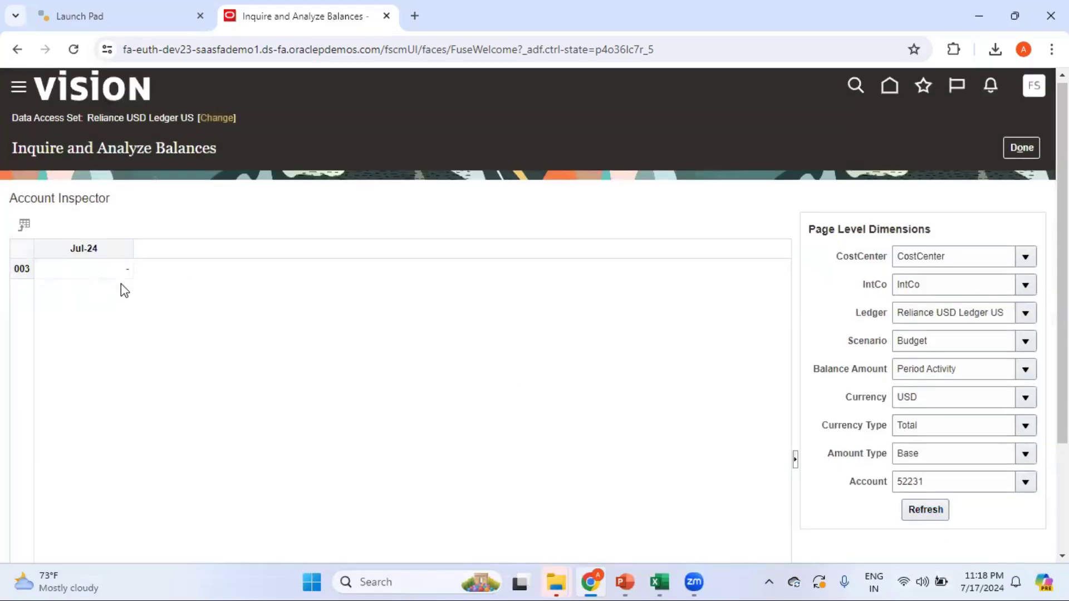
- Search for the Actual scenario and set it as the Scenario again
{"action": "left_click", "coordinate": [1023, 343]}
{"action": "left_click", "coordinate": [786, 392]}
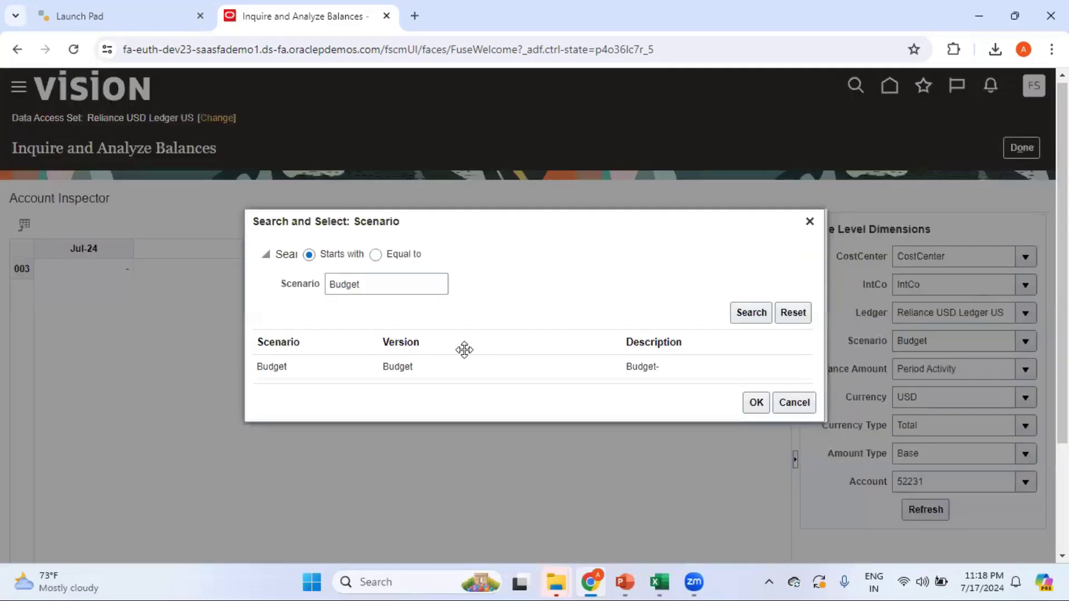
{"action": "double_click", "coordinate": [388, 287]}
{"action": "type", "text": "Actual"}
{"action": "key", "text": "Return"}
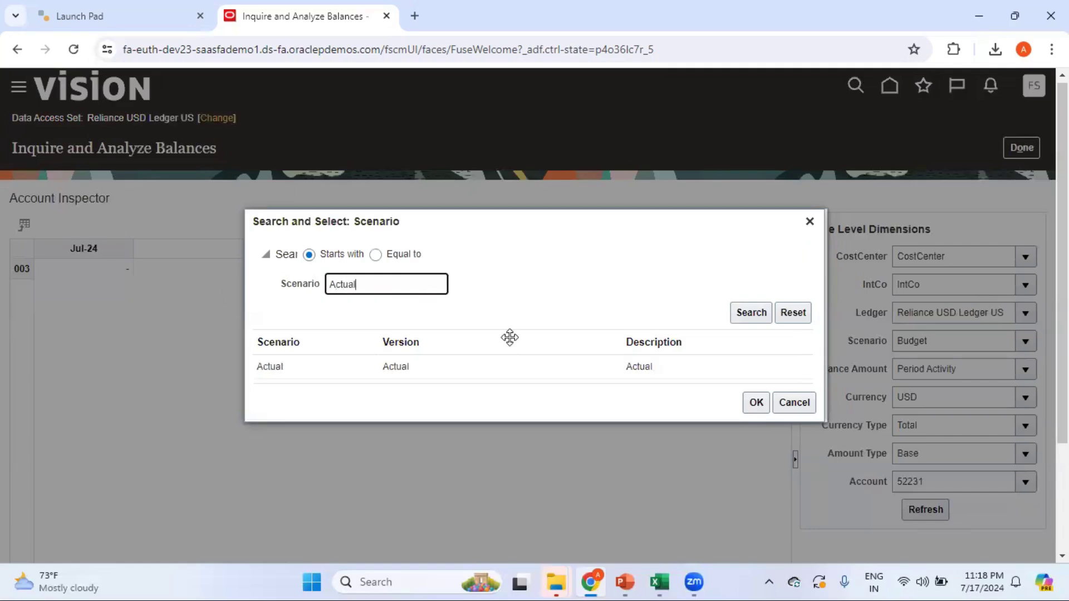
{"action": "left_click", "coordinate": [529, 368]}
{"action": "left_click", "coordinate": [757, 405]}
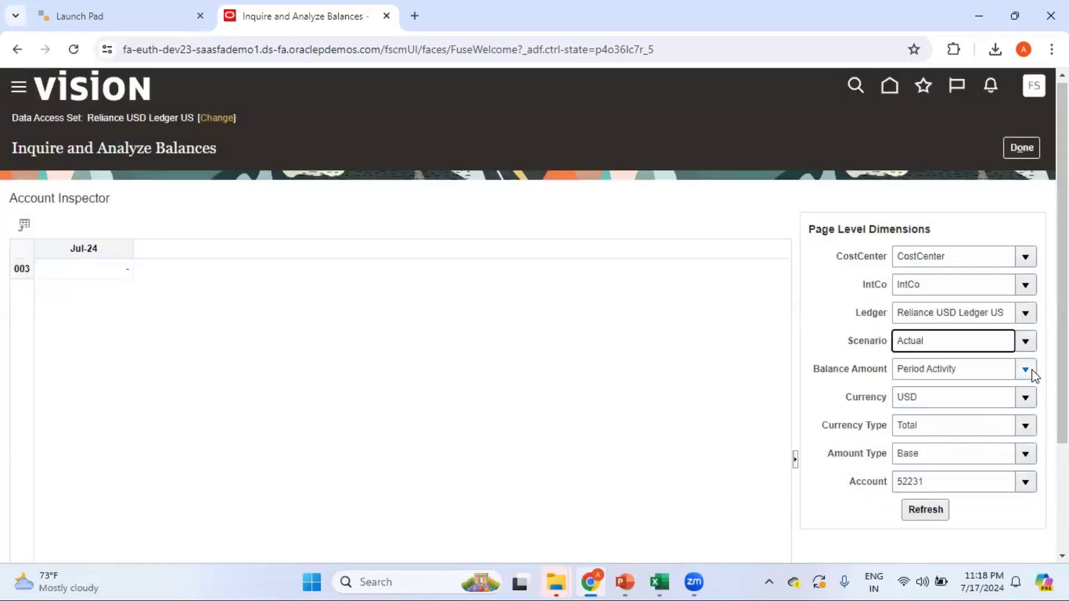
- List all Balance Amount options, then cancel to keep Period Activity
{"action": "left_click", "coordinate": [1025, 369]}
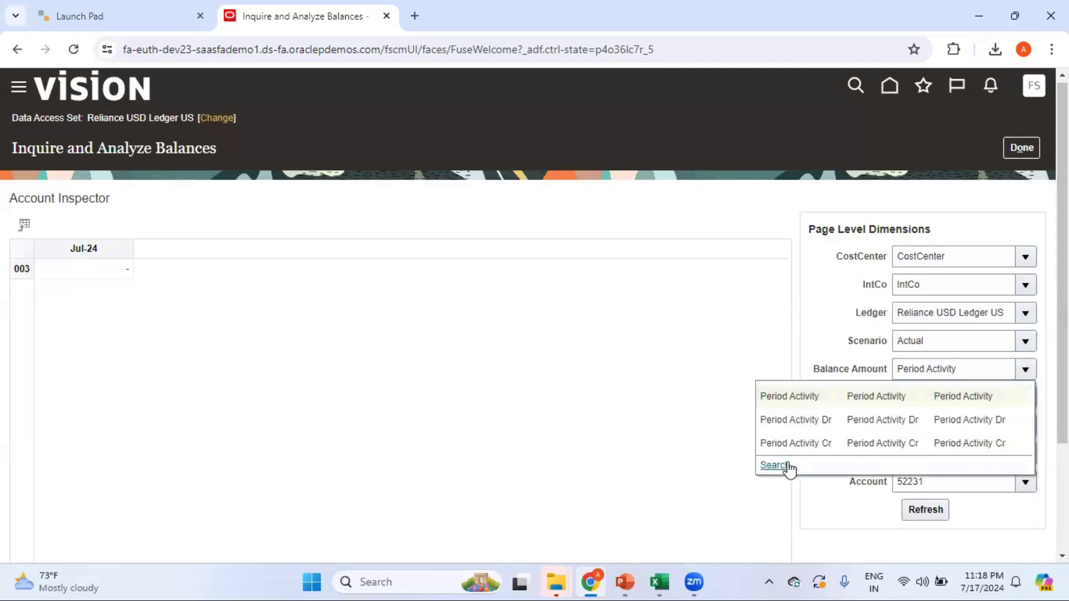
{"action": "left_click", "coordinate": [773, 465]}
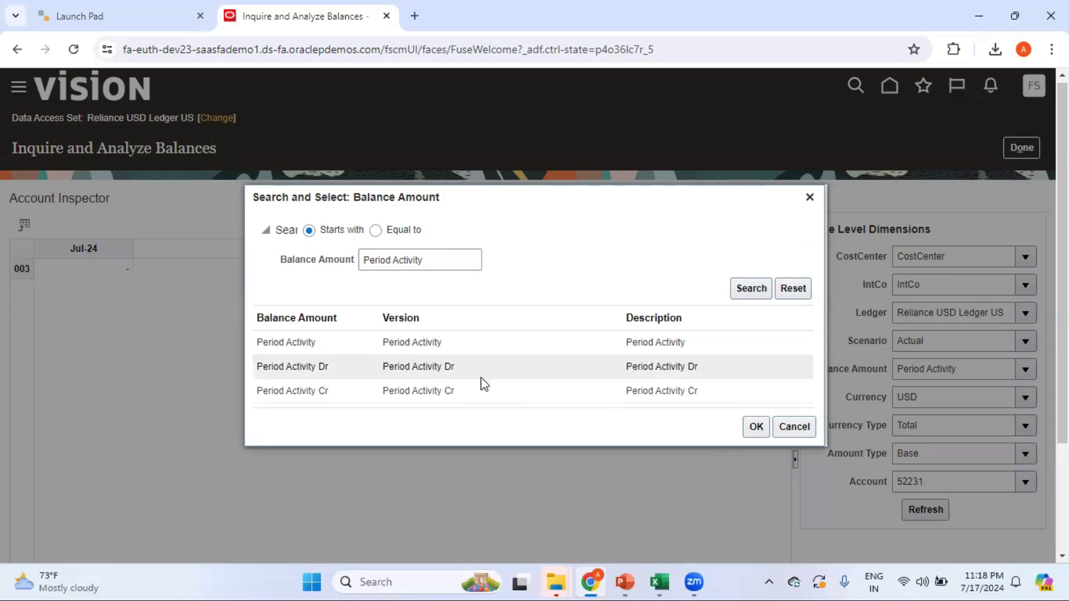
{"action": "left_click_drag", "start_coordinate": [441, 260], "coordinate": [198, 220]}
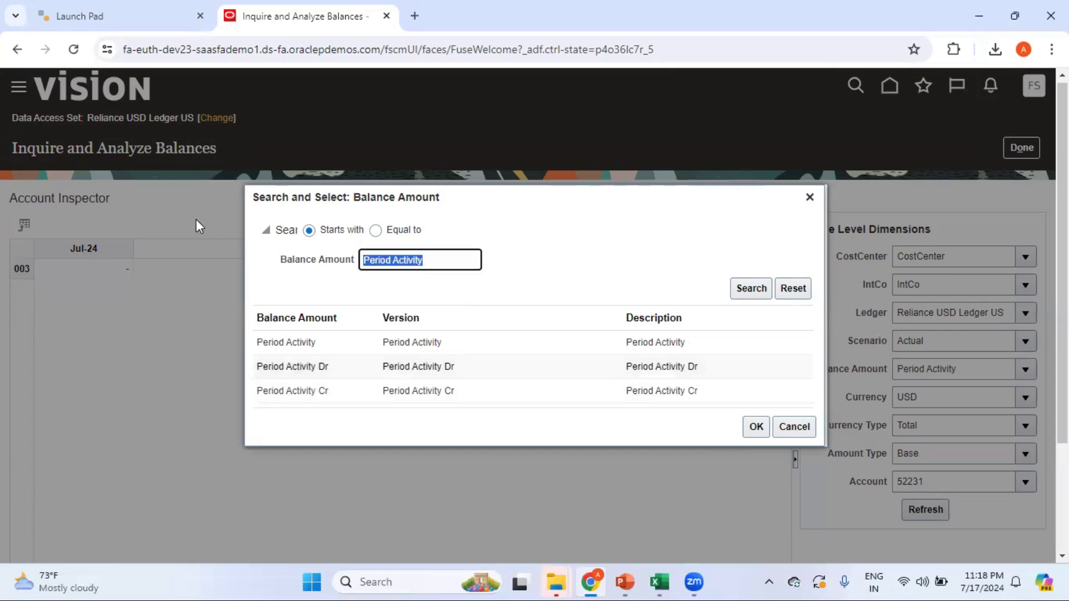
{"action": "key", "text": "BackSpace"}
{"action": "left_click", "coordinate": [751, 289]}
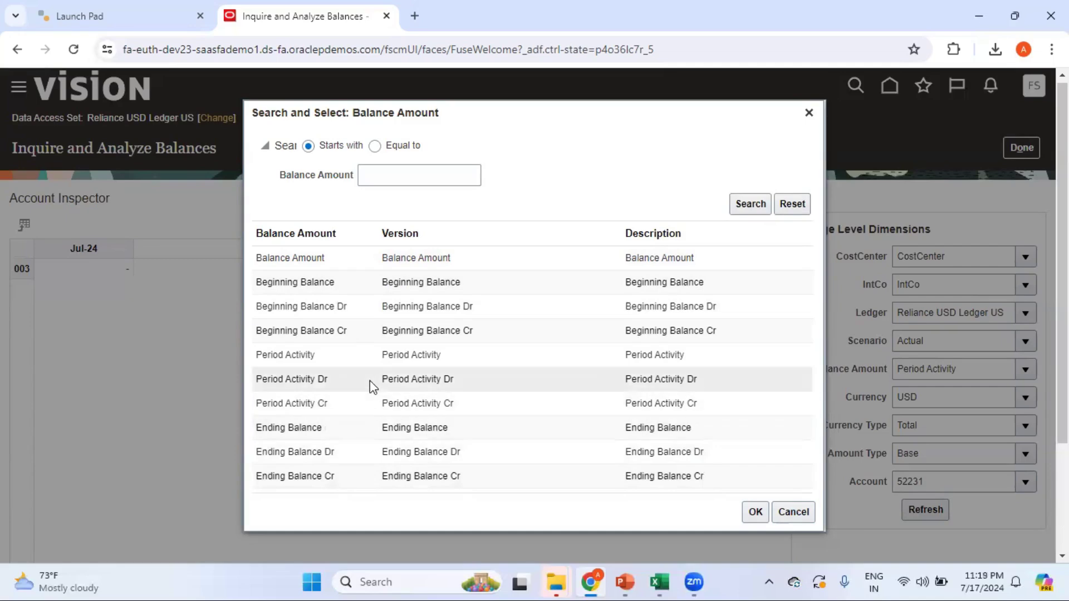
{"action": "left_click", "coordinate": [793, 511]}
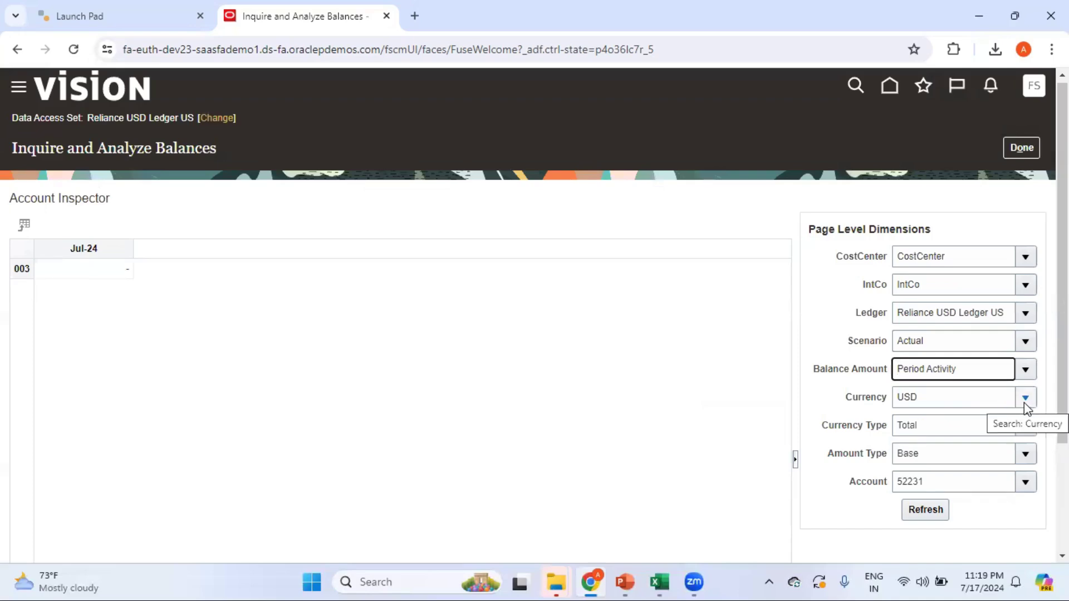
- Refresh, then set Currency to INR and reload, which returns no balance
{"action": "left_click", "coordinate": [926, 515]}
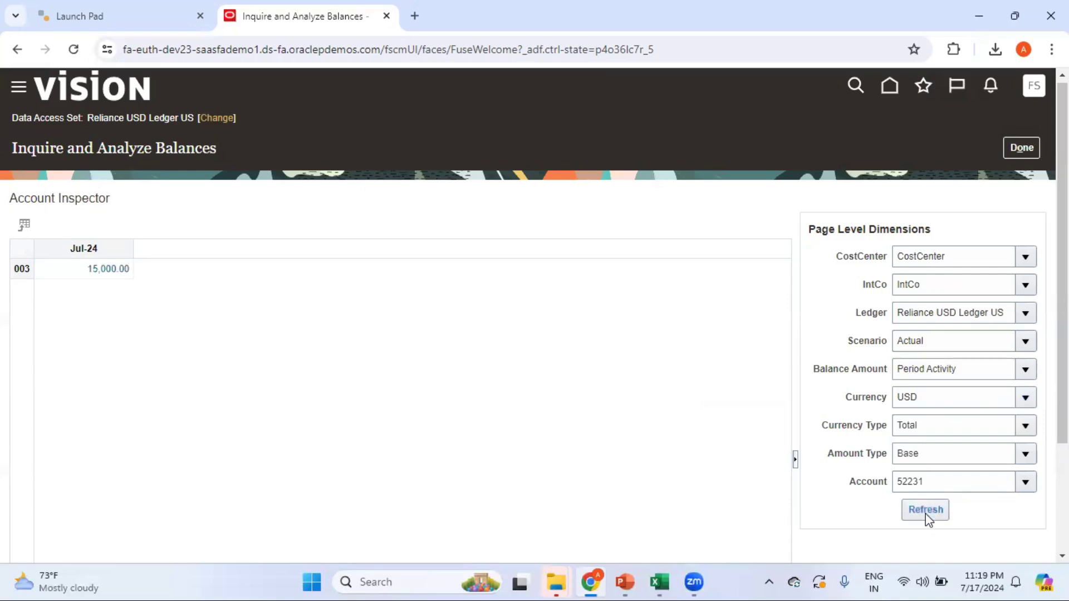
{"action": "left_click", "coordinate": [1023, 396]}
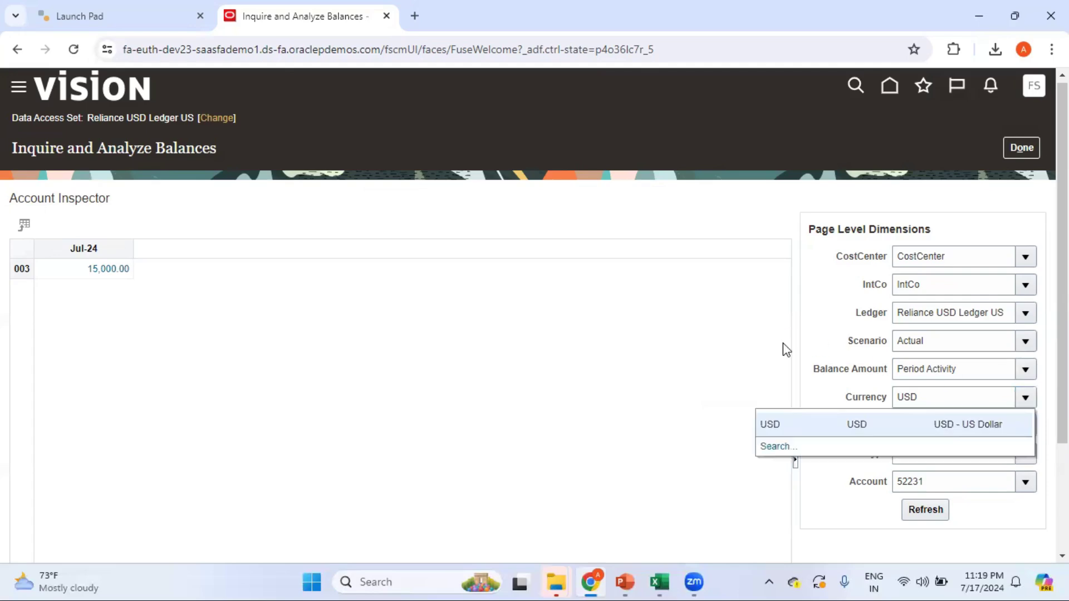
{"action": "left_click", "coordinate": [774, 446]}
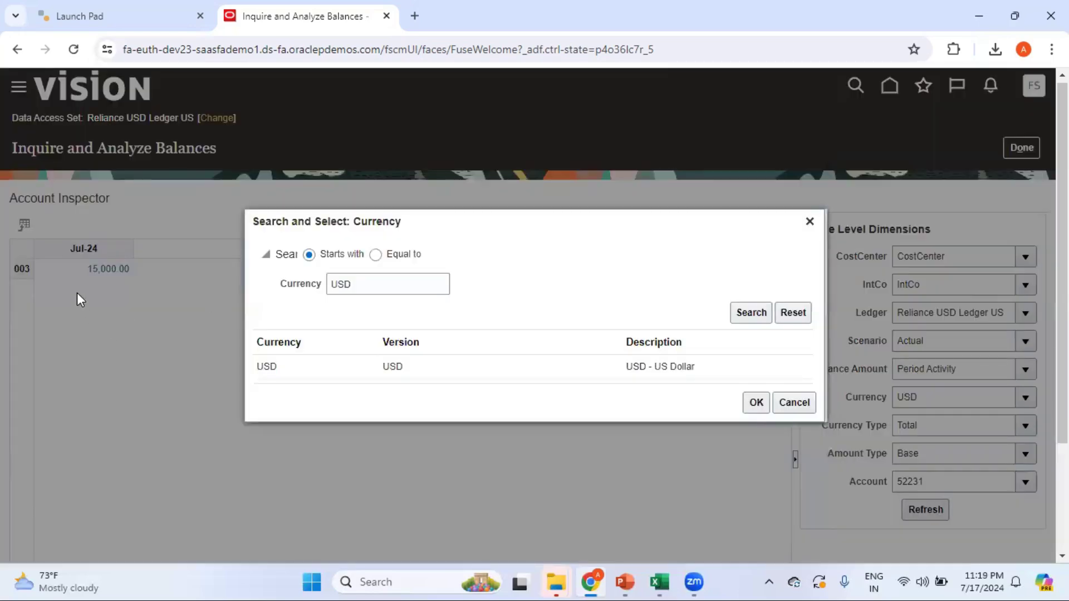
{"action": "left_click_drag", "start_coordinate": [424, 289], "coordinate": [145, 279]}
{"action": "key", "text": "BackSpace"}
{"action": "type", "text": "INR"}
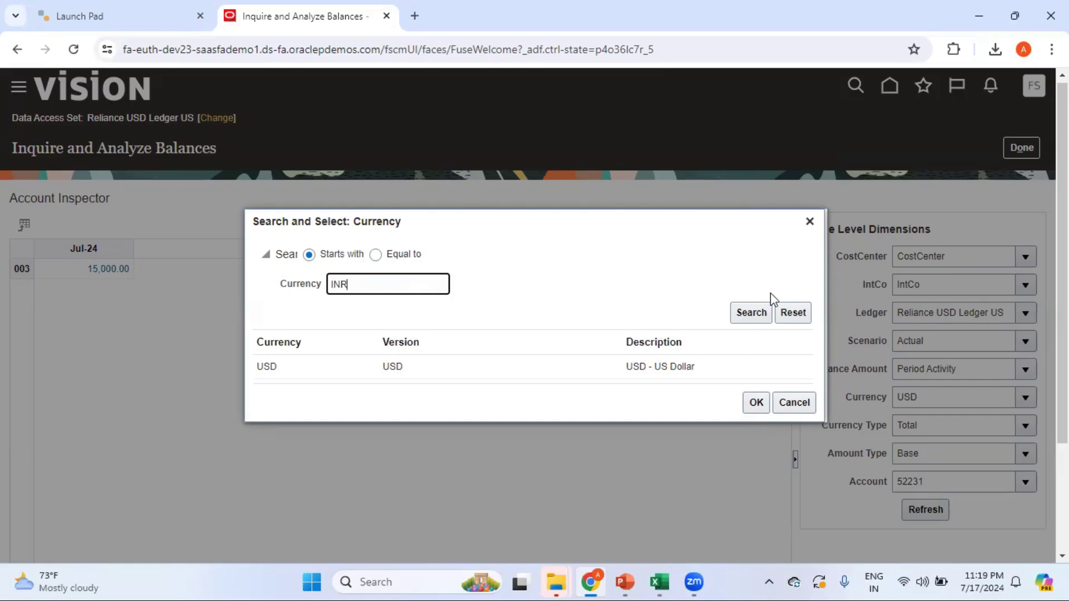
{"action": "left_click", "coordinate": [752, 312]}
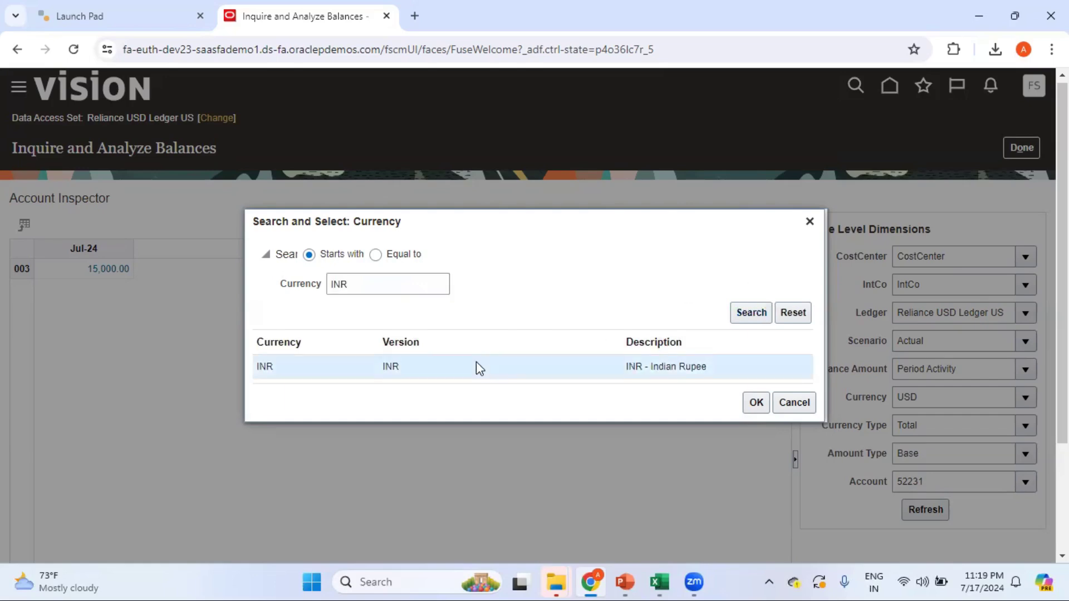
{"action": "left_click", "coordinate": [756, 403]}
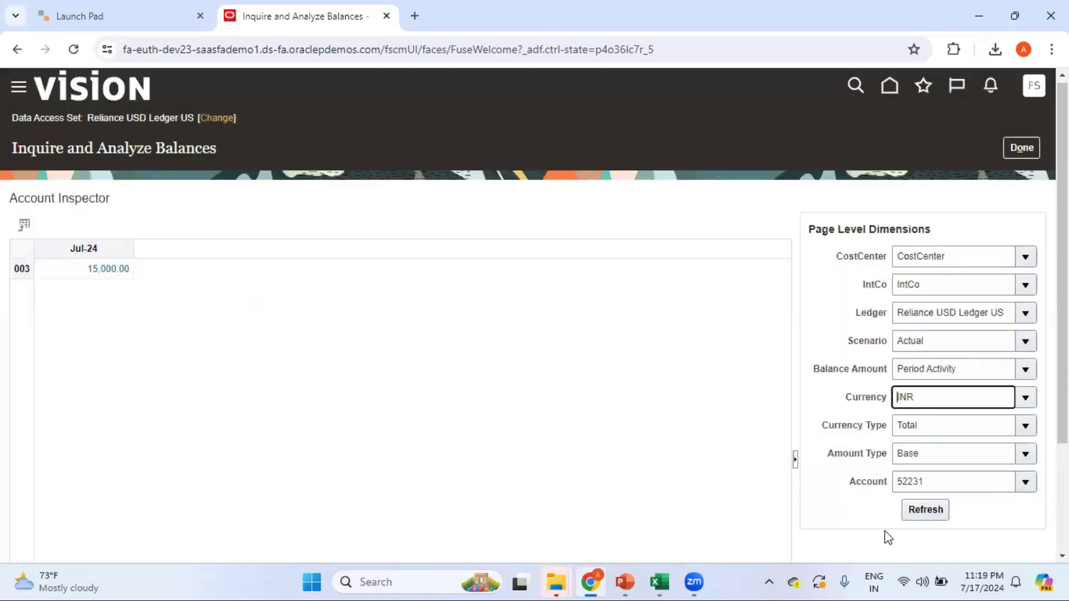
{"action": "left_click", "coordinate": [920, 516]}
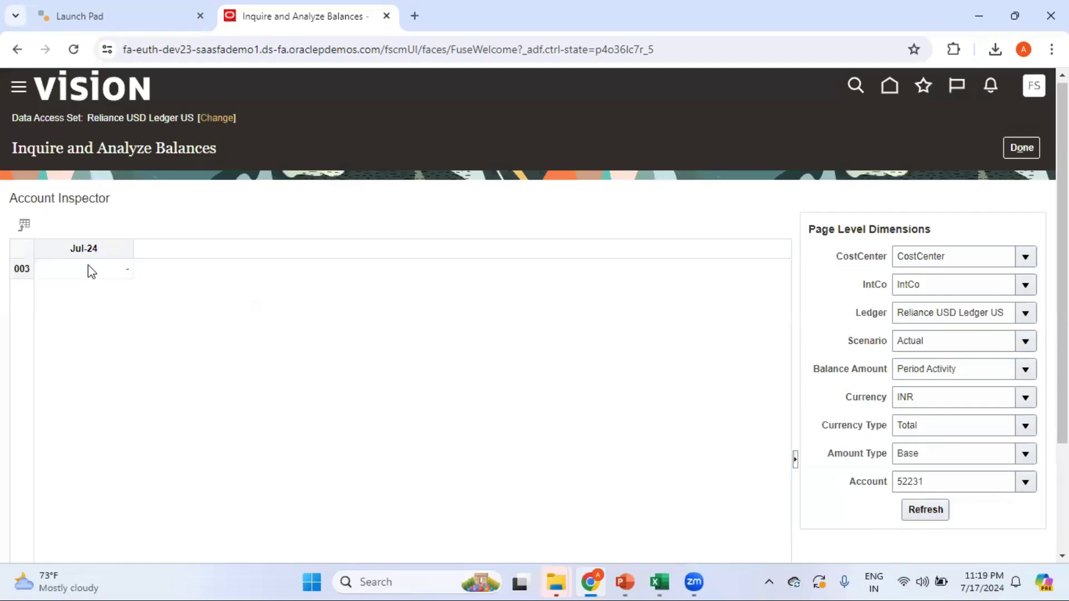
- Set Currency back to USD and reload to show 15,000.00 for Jul-24
{"action": "left_click", "coordinate": [1024, 396]}
{"action": "left_click", "coordinate": [787, 443]}
{"action": "left_click_drag", "start_coordinate": [384, 286], "coordinate": [141, 266]}
{"action": "type", "text": "USD"}
{"action": "left_click", "coordinate": [748, 313]}
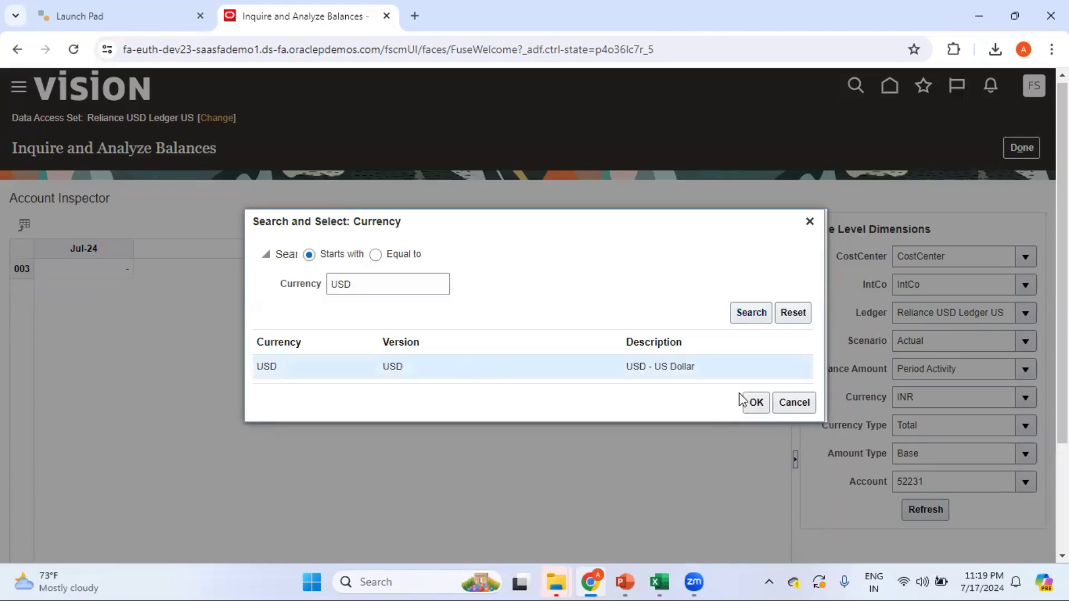
{"action": "left_click", "coordinate": [755, 403]}
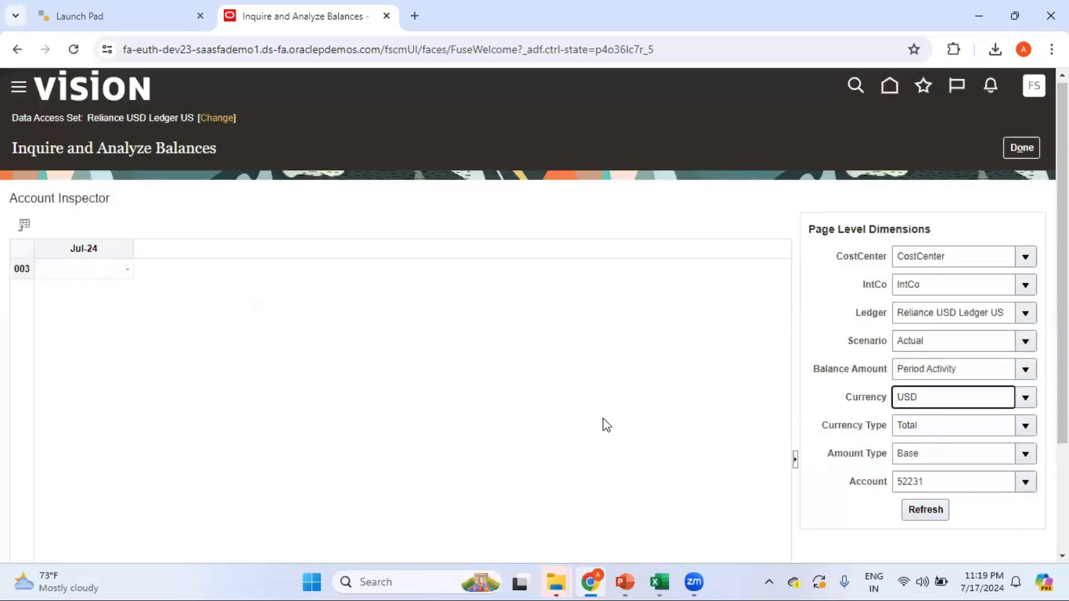
{"action": "left_click", "coordinate": [938, 509]}
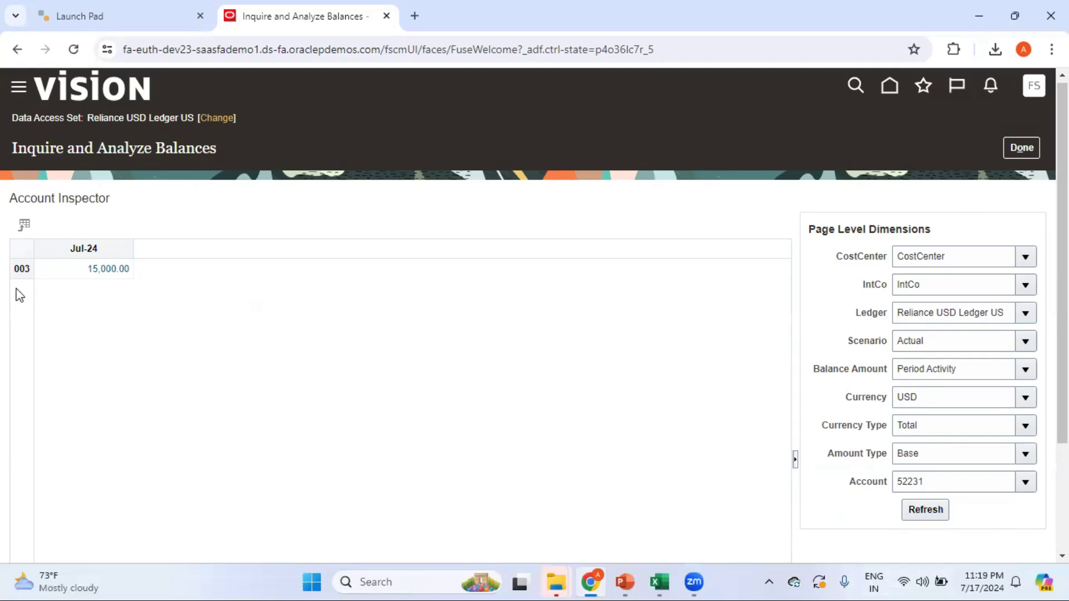
- List all Currency Type options and close the search, keeping Total
{"action": "left_click", "coordinate": [1026, 427]}
{"action": "left_click", "coordinate": [777, 475]}
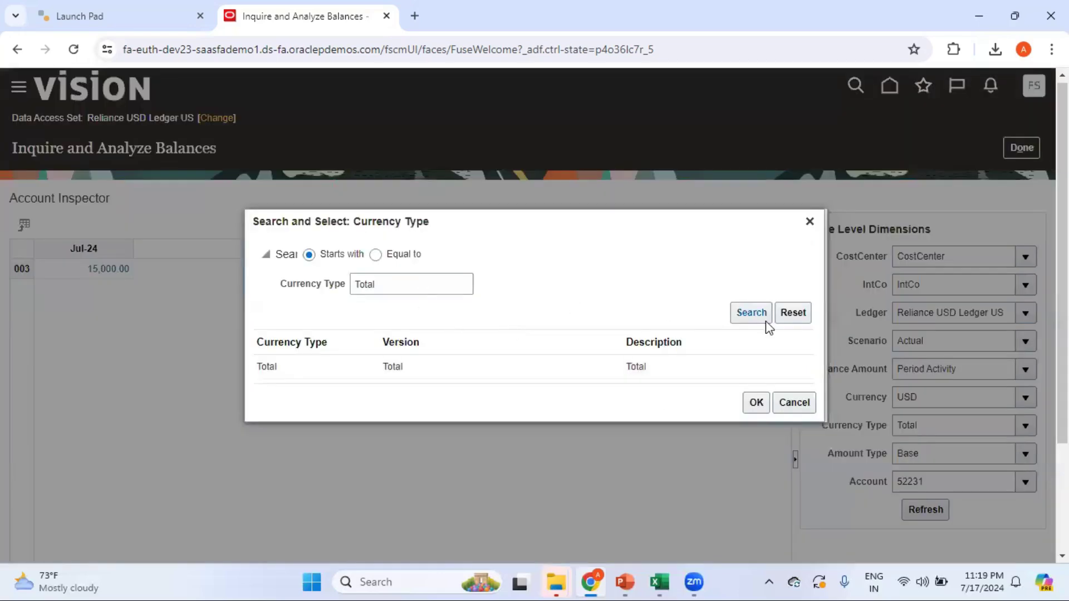
{"action": "left_click_drag", "start_coordinate": [469, 283], "coordinate": [172, 299]}
{"action": "key", "text": "BackSpace"}
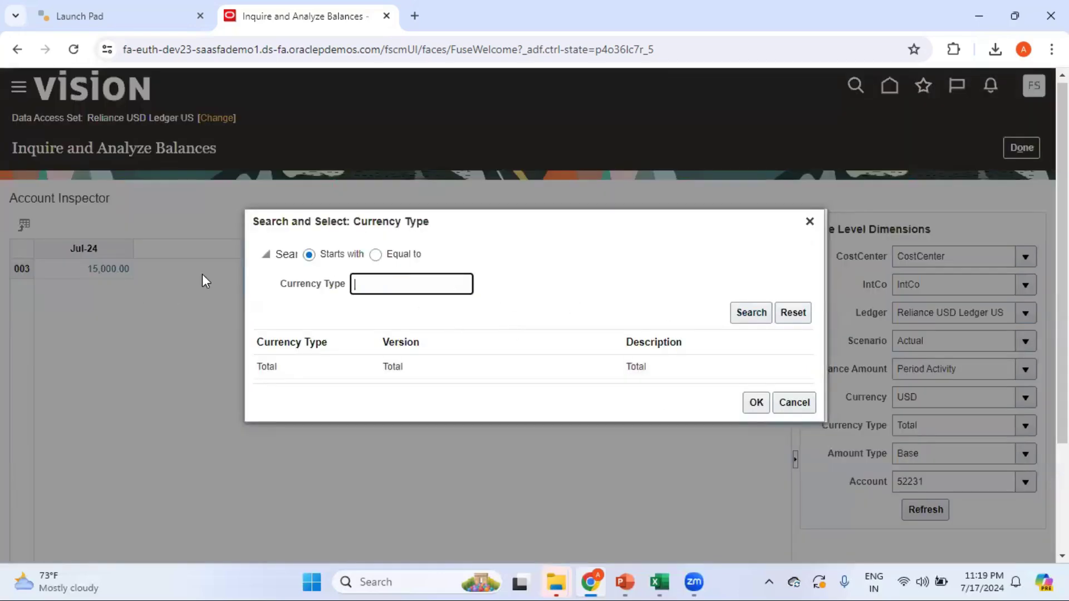
{"action": "left_click", "coordinate": [759, 312]}
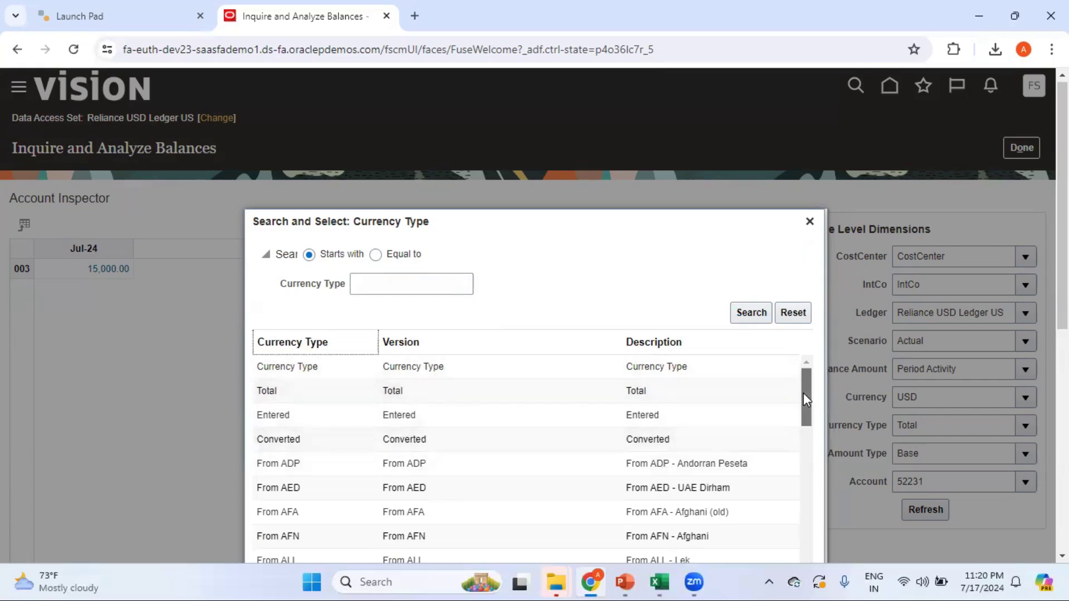
{"action": "left_click_drag", "start_coordinate": [804, 393], "coordinate": [825, 528]}
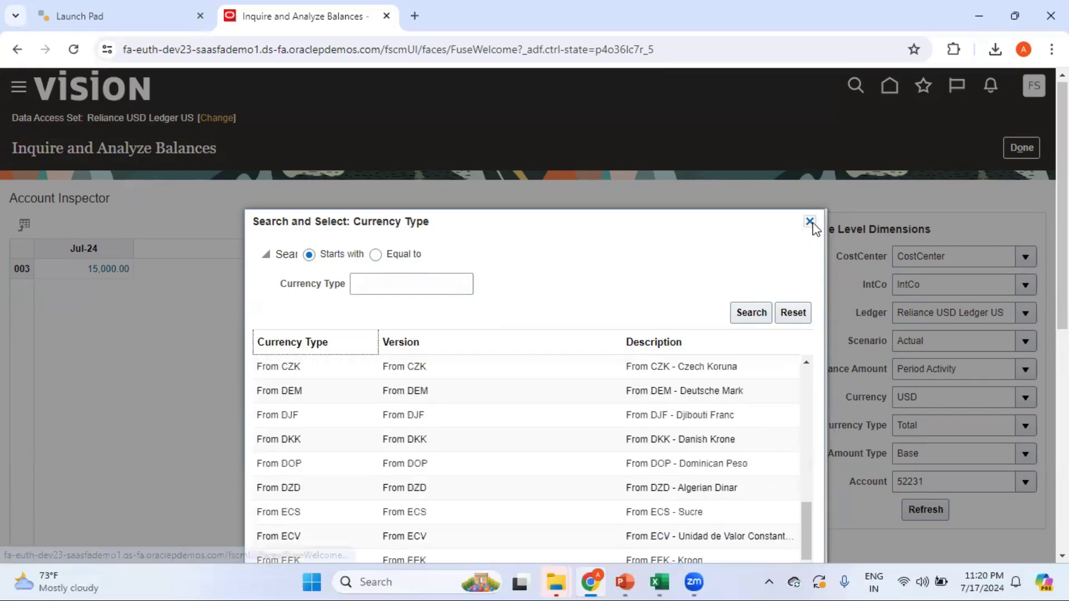
{"action": "left_click", "coordinate": [809, 221]}
- Clear the Amount Type search to list Base, PTD, QTD and YTD
{"action": "left_click", "coordinate": [1025, 454]}
{"action": "left_click", "coordinate": [789, 505]}
{"action": "double_click", "coordinate": [397, 284]}
{"action": "key", "text": "BackSpace"}
{"action": "left_click", "coordinate": [752, 312]}
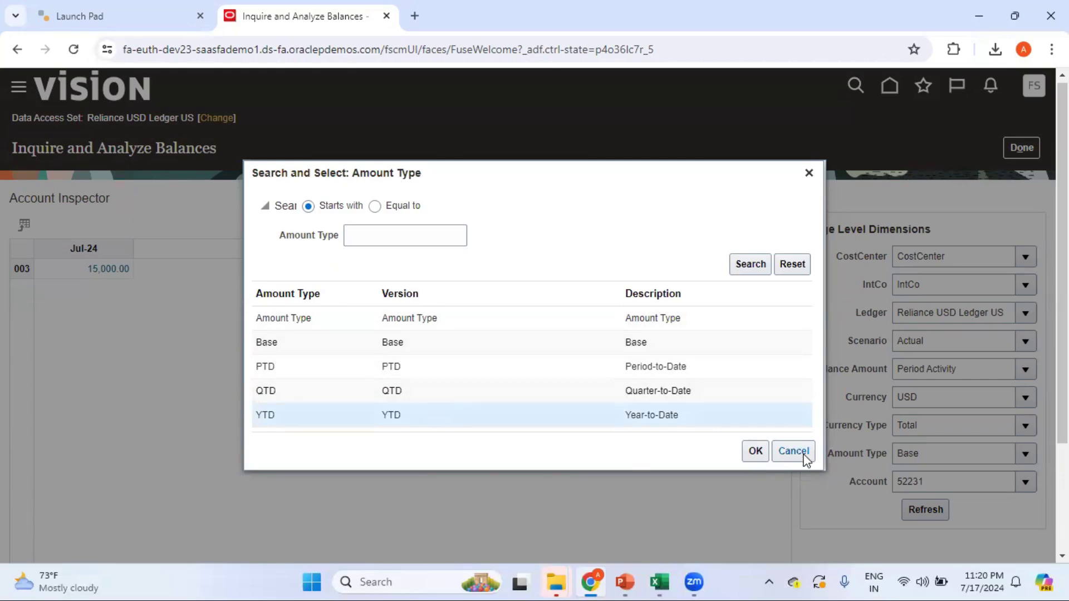
- Apply the YTD amount type, refresh to show 30,000.00 for Jul-24, and drill into that balance
{"action": "left_click", "coordinate": [755, 451]}
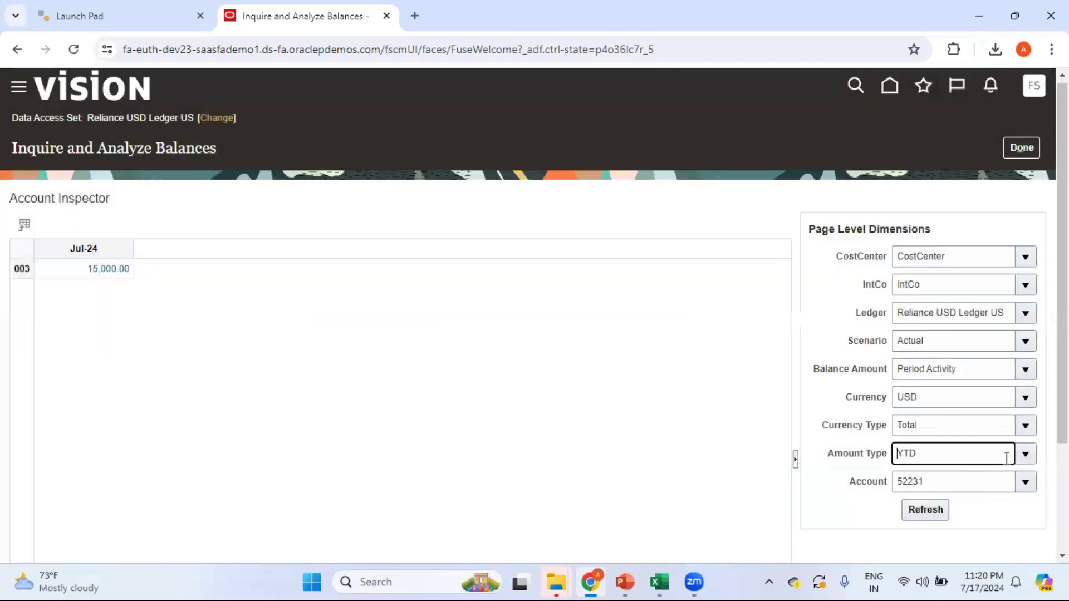
{"action": "left_click", "coordinate": [930, 511]}
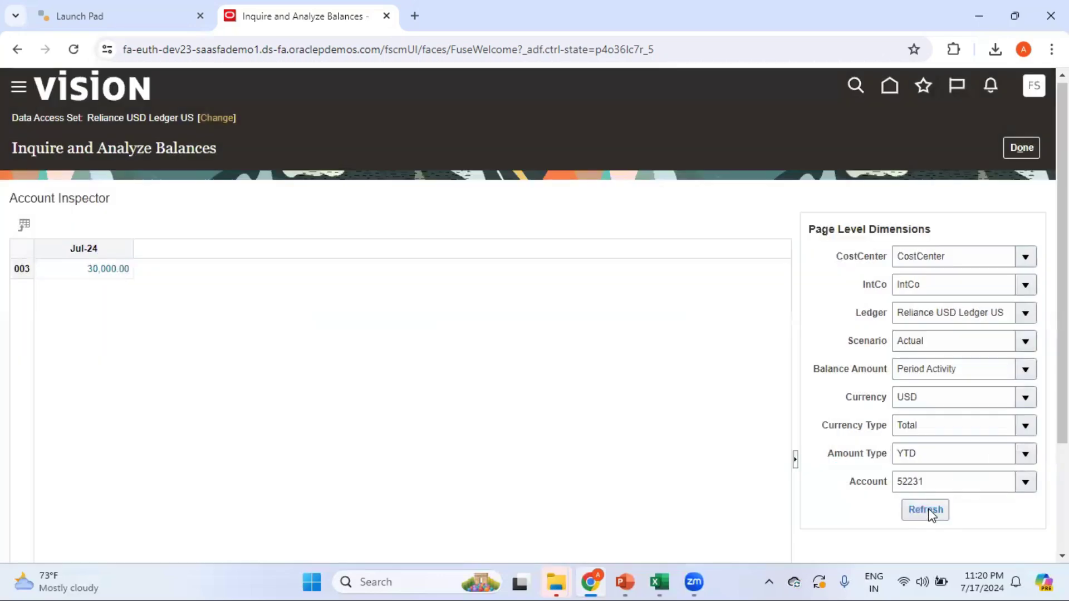
{"action": "left_click", "coordinate": [108, 269]}
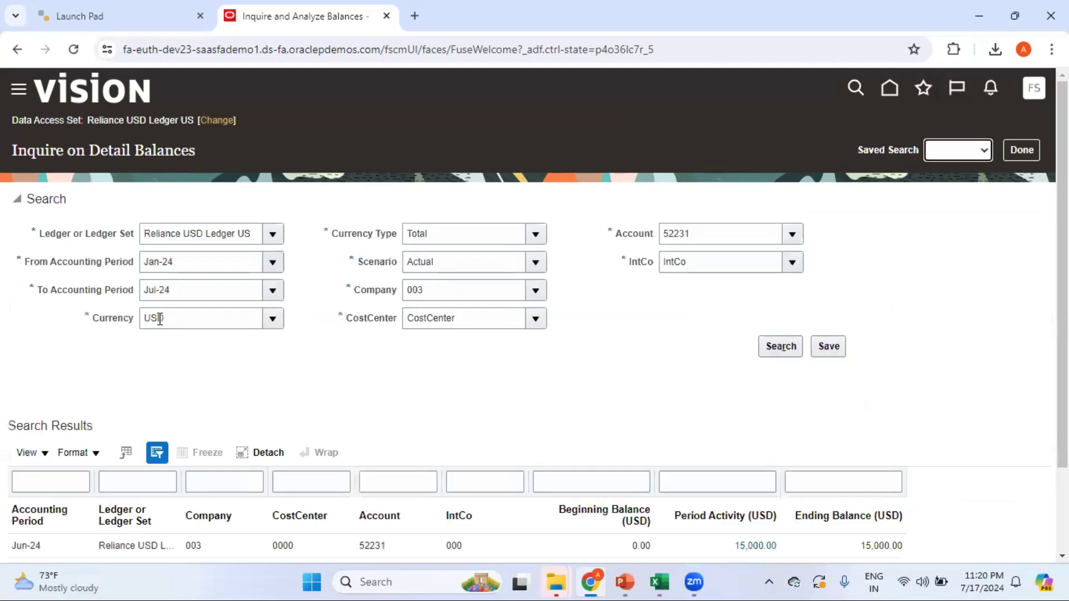
- Review the 15,000.00 Jun-24 and Jul-24 detail balances, then return to the 52231 Account field
{"action": "scroll", "coordinate": [159, 319], "scroll_direction": "down", "scroll_amount": 2}
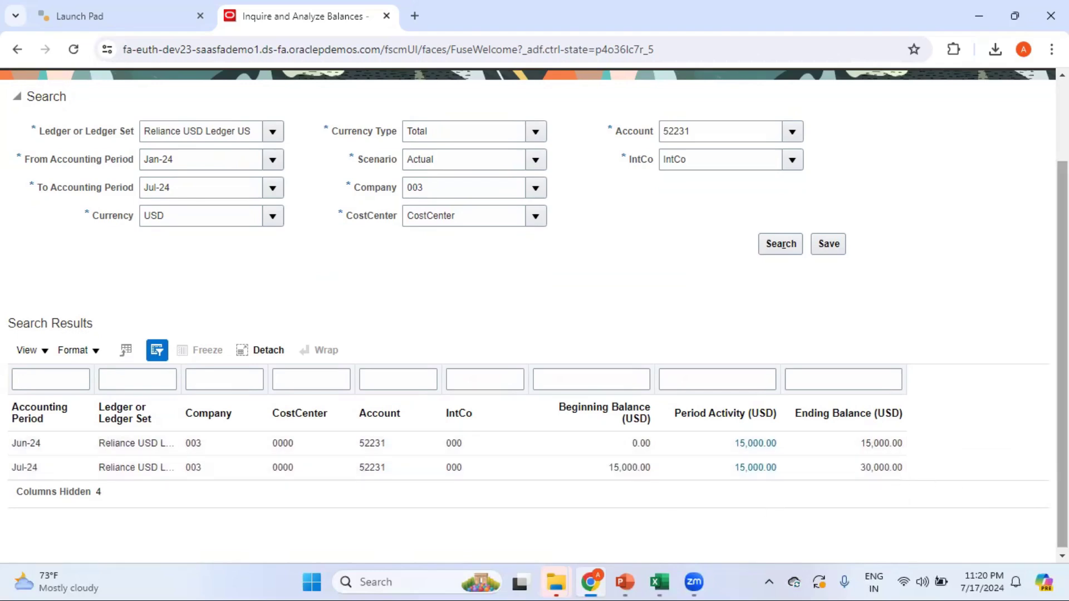
{"action": "scroll", "coordinate": [1062, 312], "scroll_direction": "up", "scroll_amount": 2}
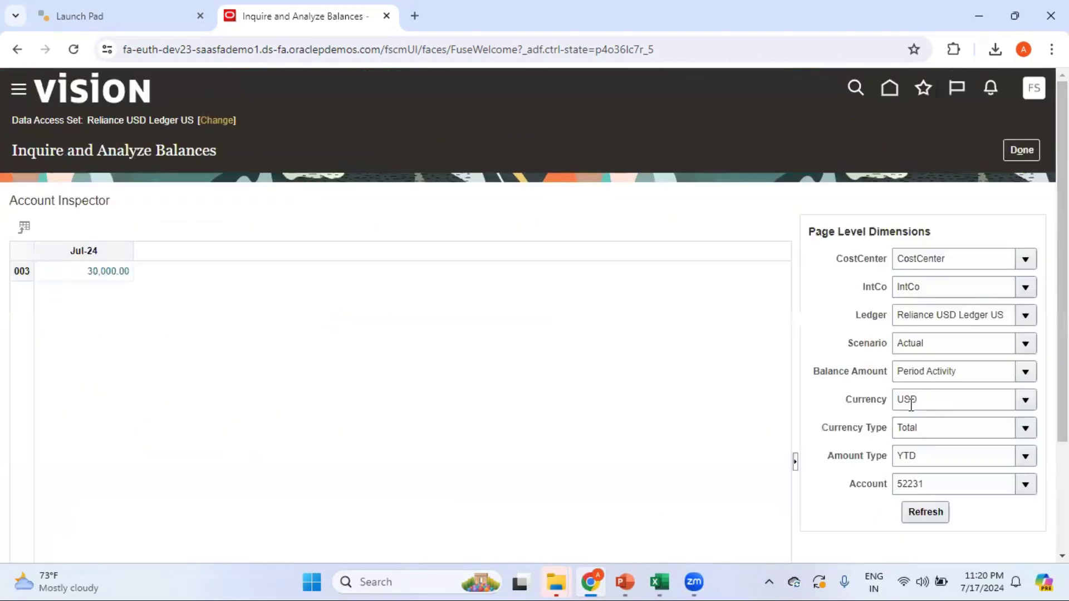
{"action": "left_click", "coordinate": [930, 485]}
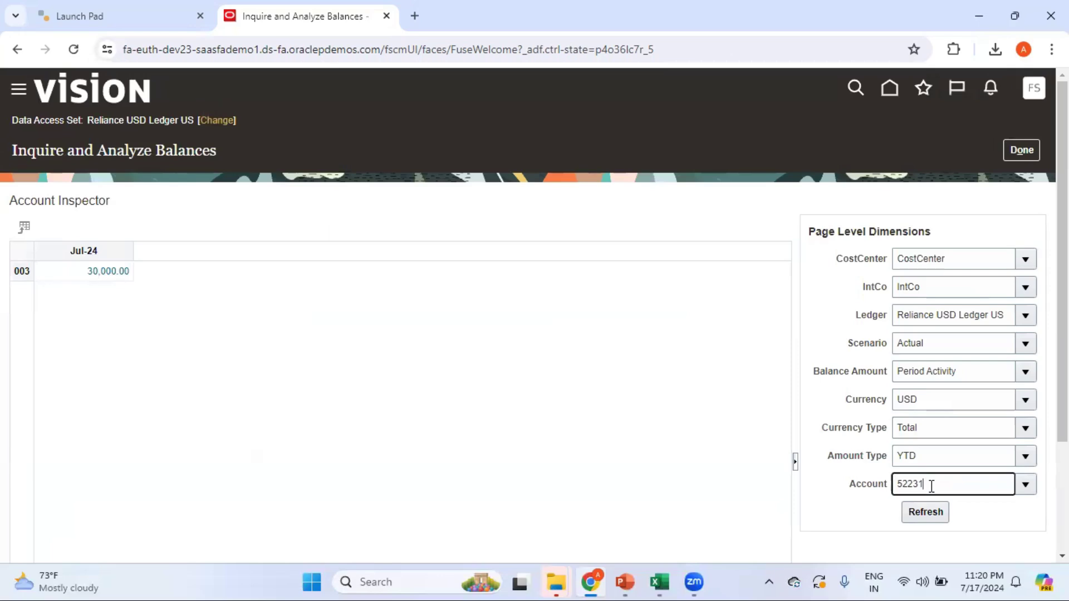